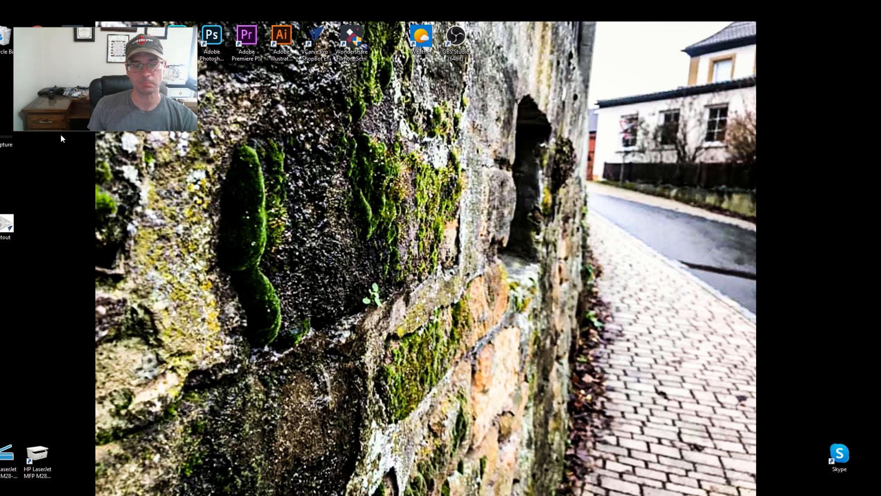
- Open the captured comment image on the desktop, read the viewer's question about the tool path, and close the image
double_click(5, 140)
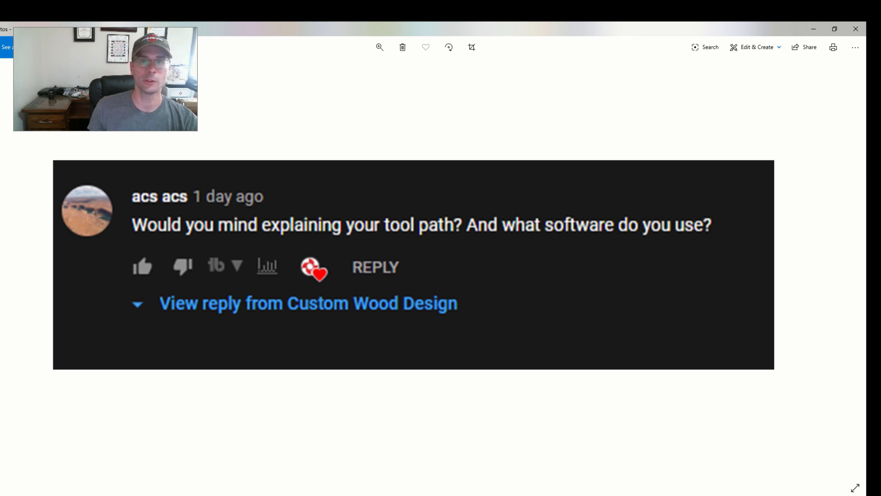
left_click(856, 30)
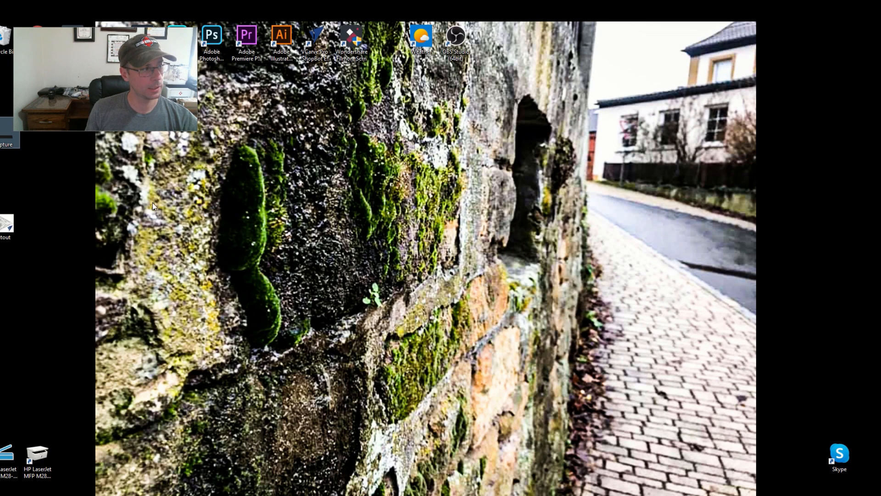
- Open the cutout project in VCarve Pro and keep the toolpath operations permanently visible
double_click(7, 224)
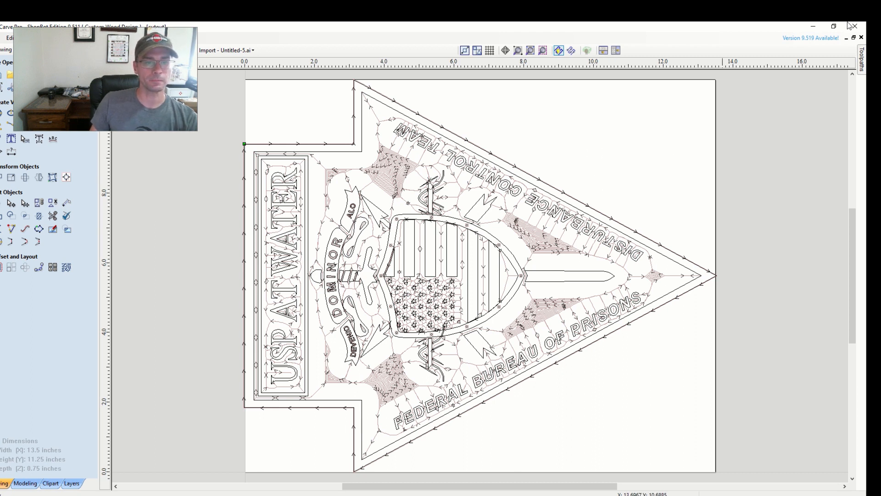
left_click(861, 64)
left_click(861, 49)
left_click_drag(109, 63, 188, 58)
- Review the job setup's width, height, thickness and inch units, and close it with the existing settings
left_click(0, 86)
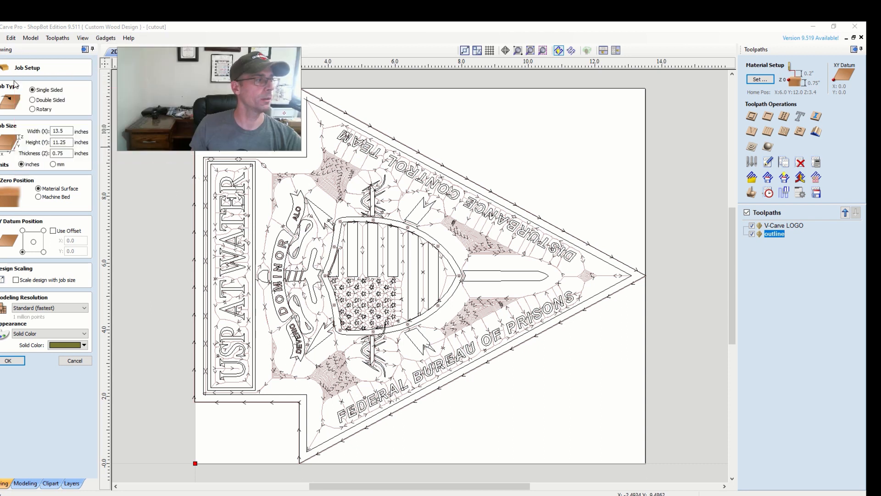
double_click(69, 130)
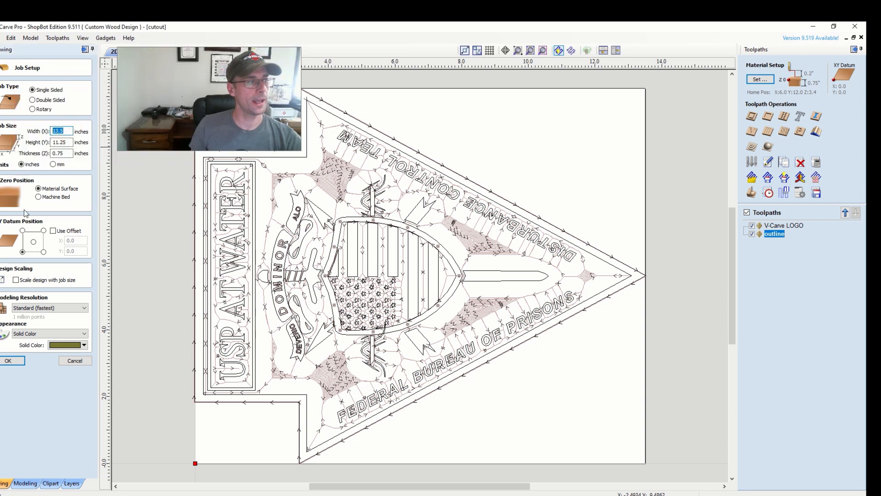
double_click(68, 141)
double_click(60, 152)
left_click(21, 164)
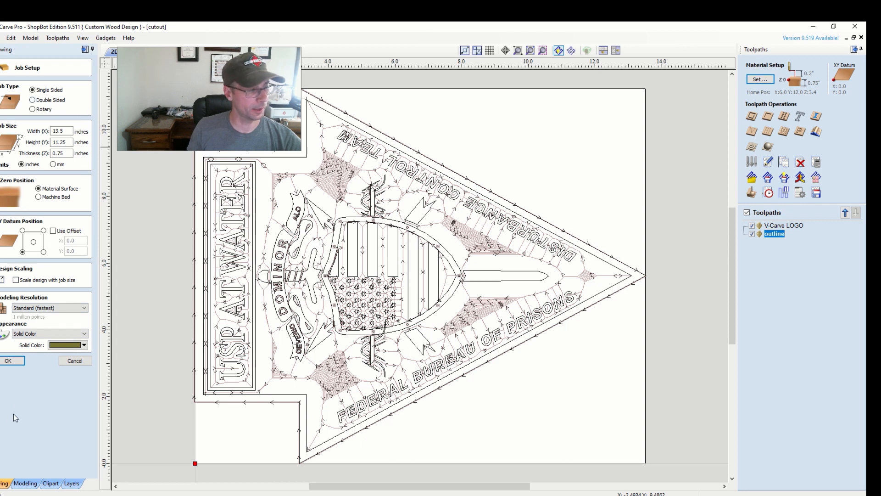
left_click(9, 360)
left_click_drag(199, 80, 74, 58)
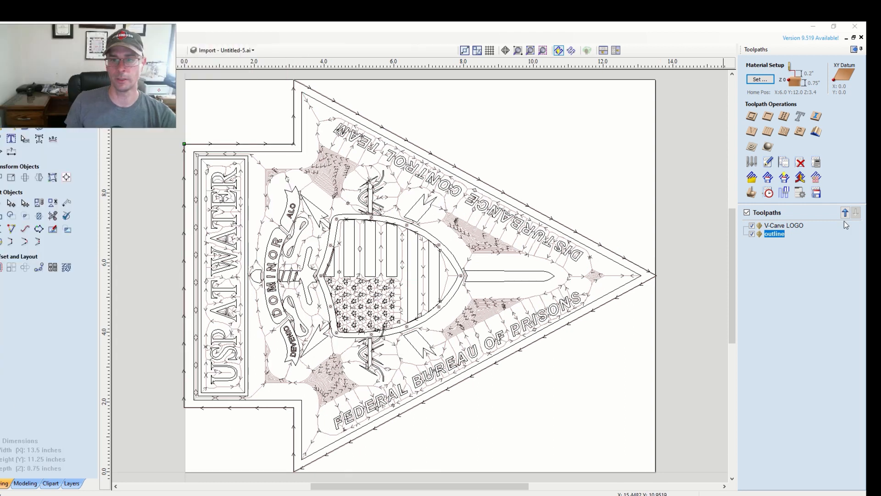
- Hide all toolpaths in the 2D view and select the imported logo vectors and the outer outline separately to tell them apart
left_click(747, 212)
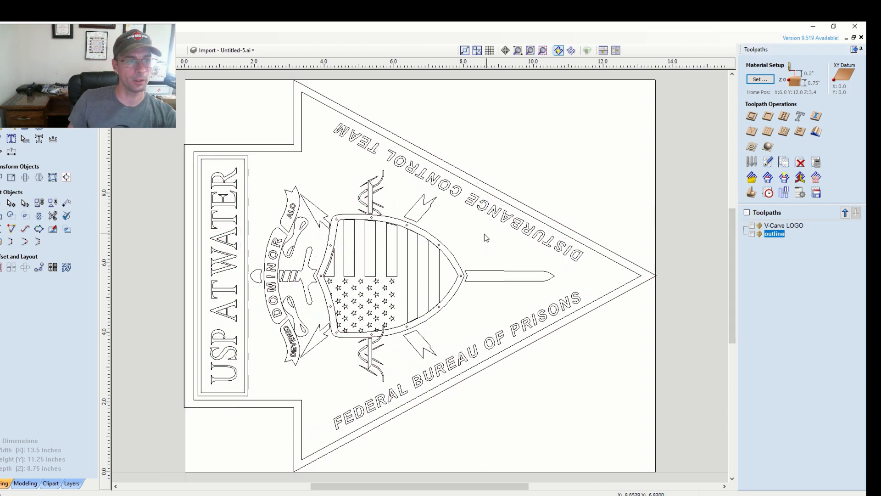
left_click(389, 223)
left_click(390, 222)
scroll(405, 219, "down", 4)
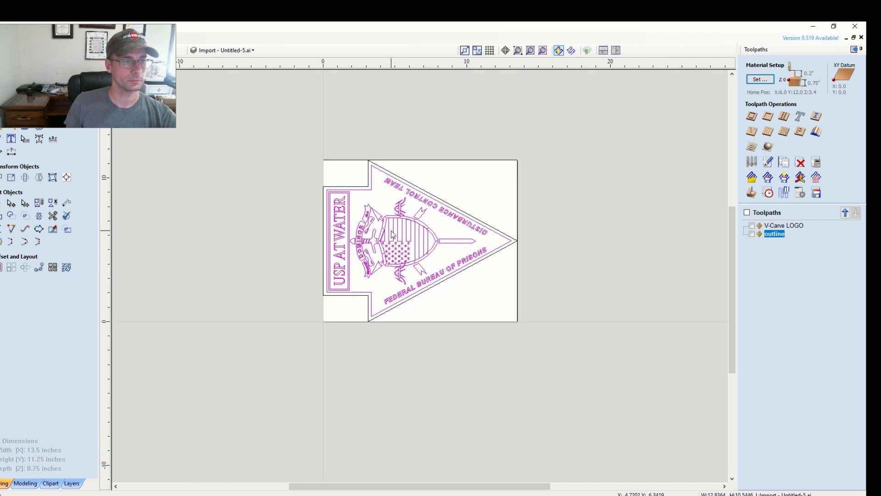
scroll(413, 216, "up", 1)
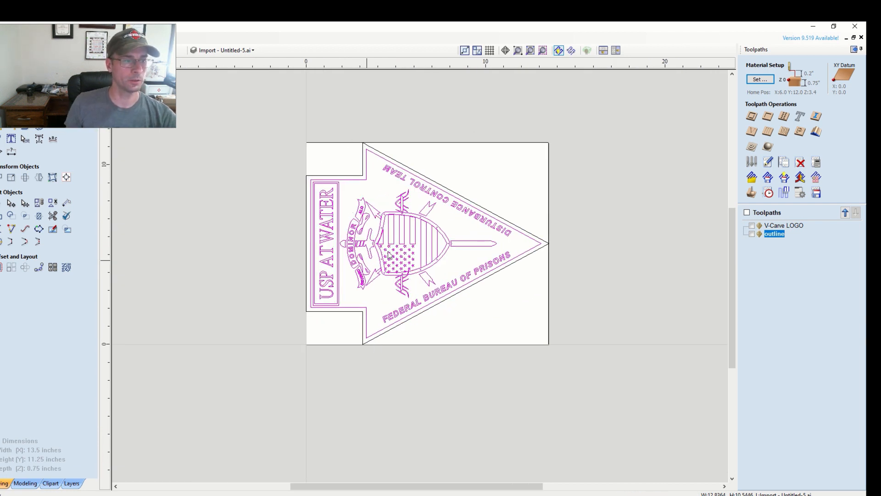
scroll(391, 250, "up", 1)
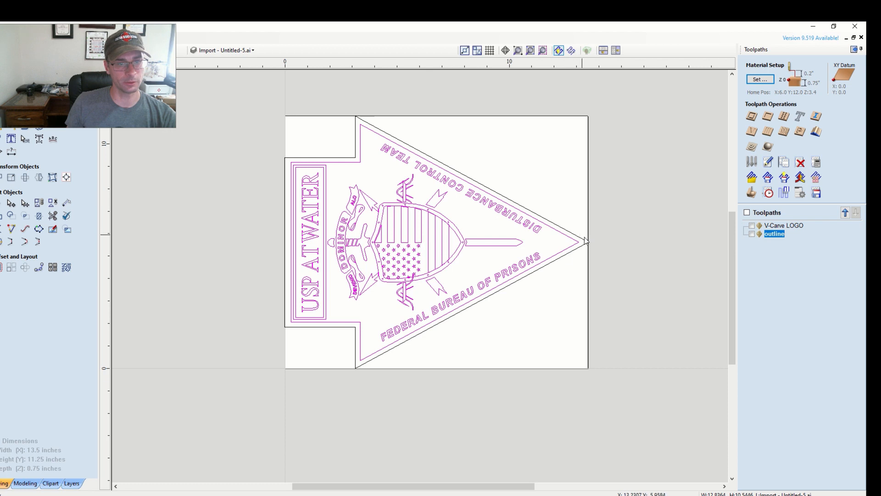
left_click(419, 153)
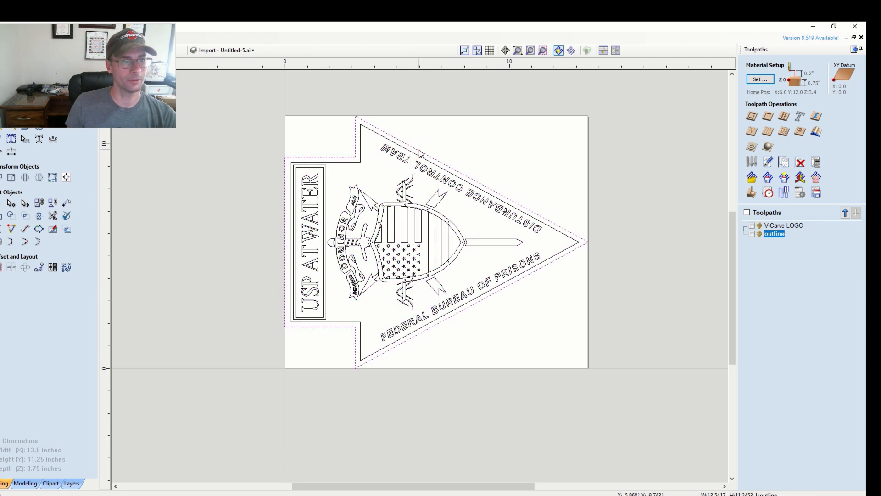
mouse_move(778, 235)
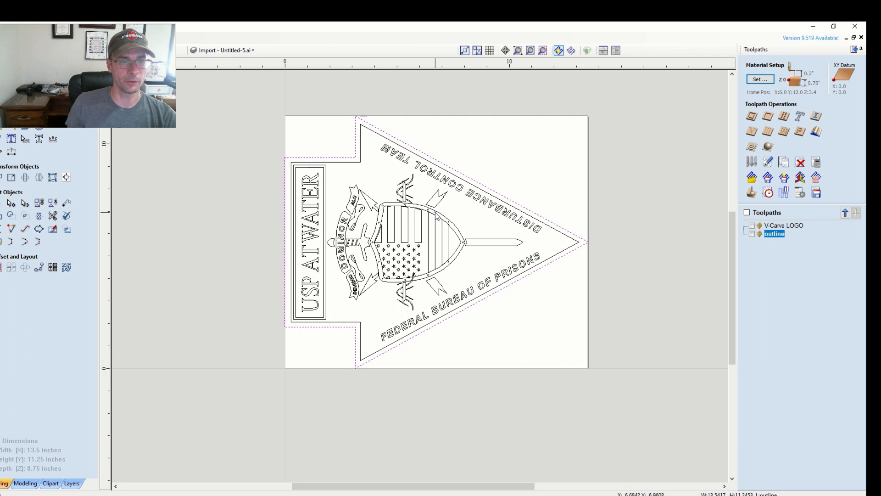
- Open the V-Carve LOGO toolpath for editing with the logo vectors and choose the V Bit 90 AMADA (100-.030) from the tool database
left_click(434, 212)
double_click(784, 226)
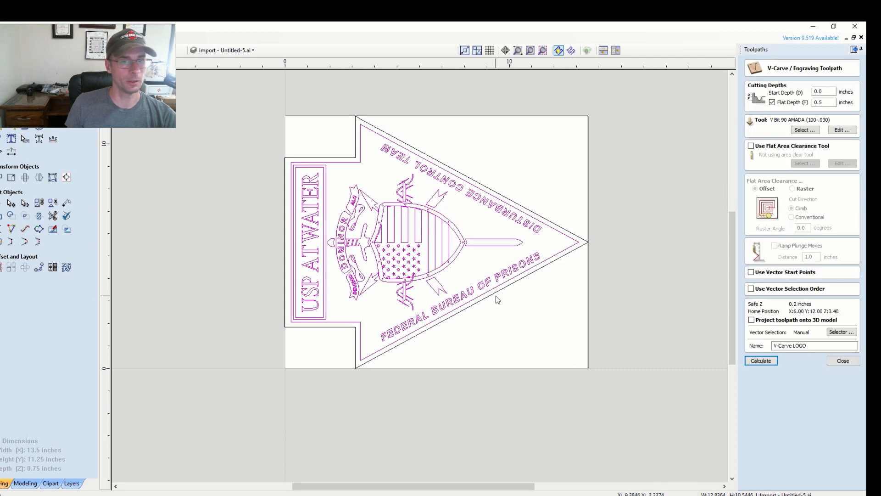
left_click(806, 131)
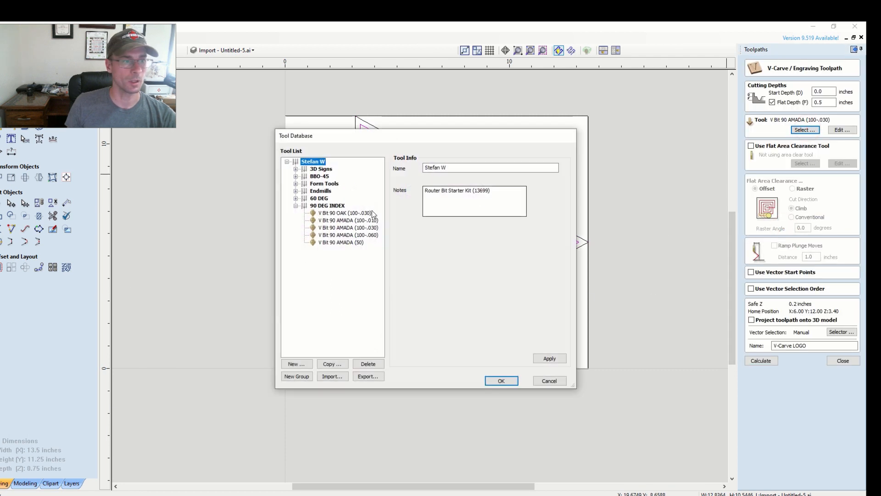
left_click(336, 228)
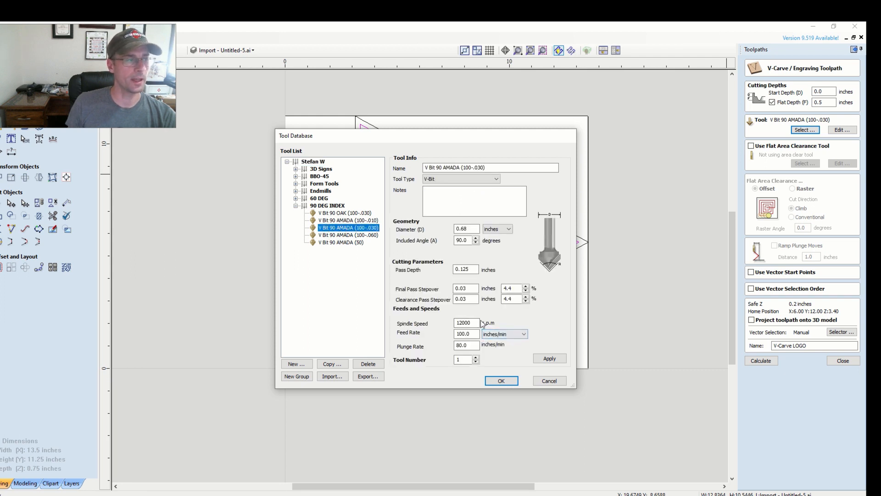
- Review the V-bit's pass depth, stepovers, spindle speed, feed rate, plunge rate and tool number, and accept the tool
left_click(466, 269)
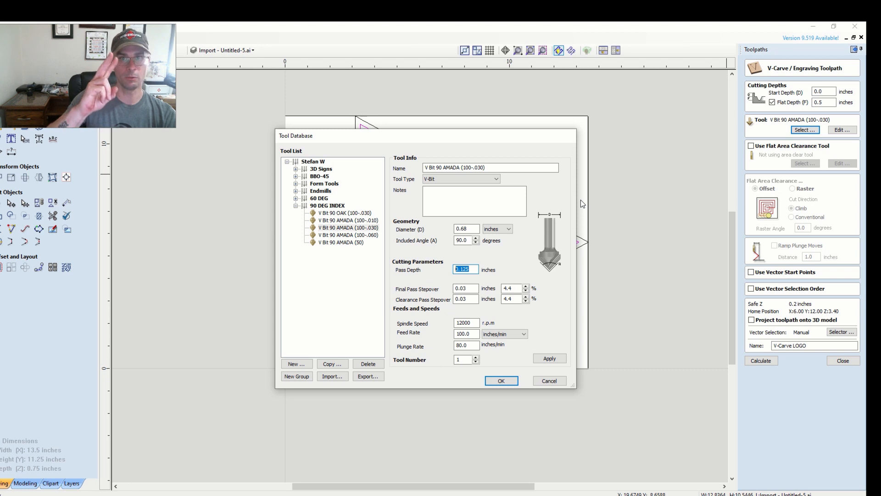
double_click(471, 267)
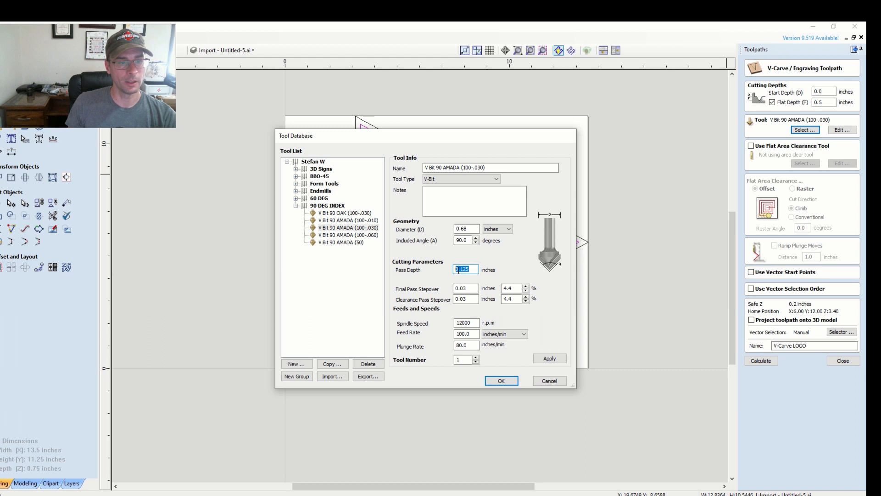
key("Tab")
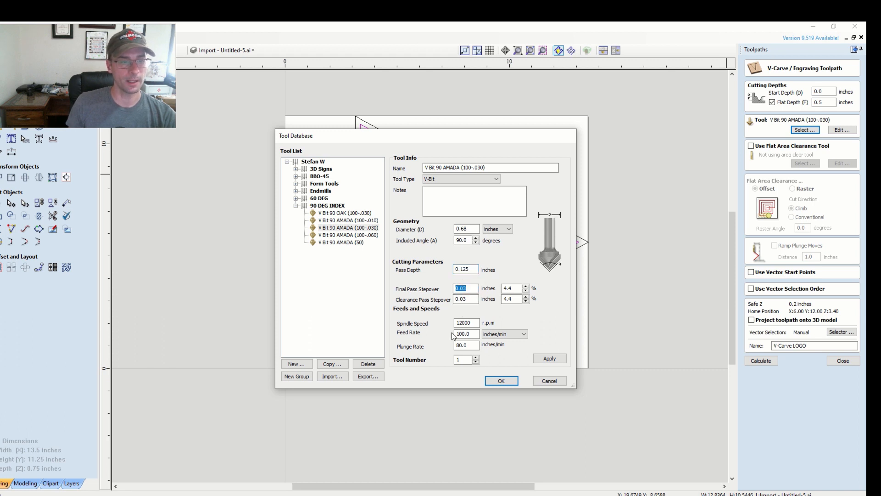
left_click(474, 298)
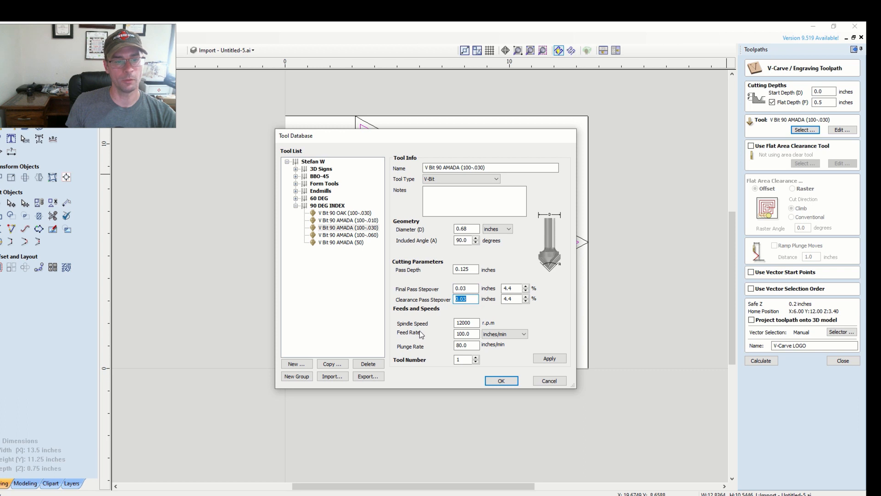
left_click(467, 322)
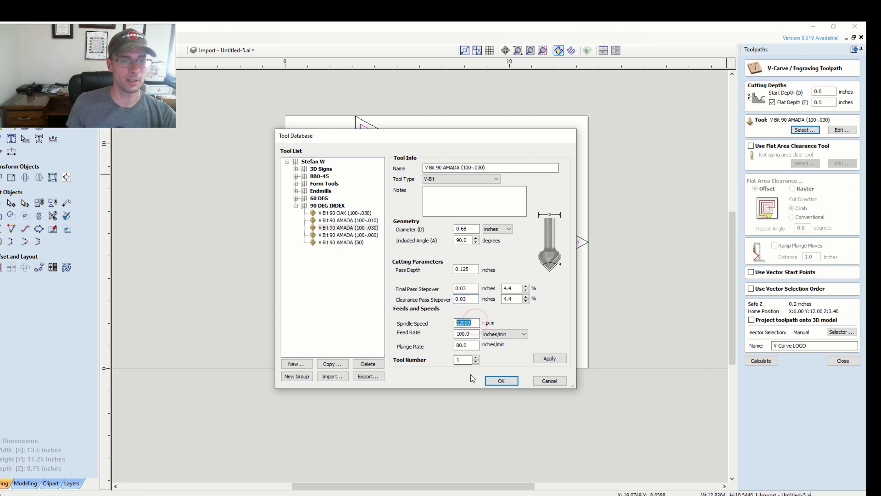
left_click(466, 334)
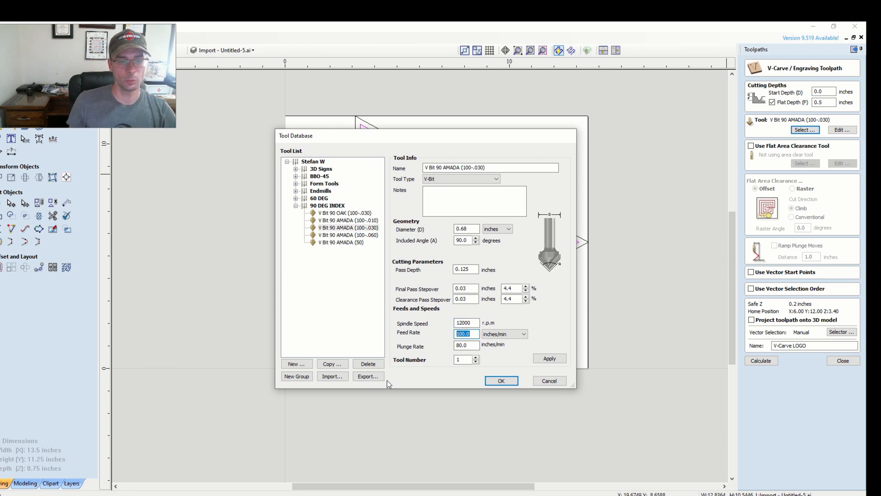
left_click(466, 344)
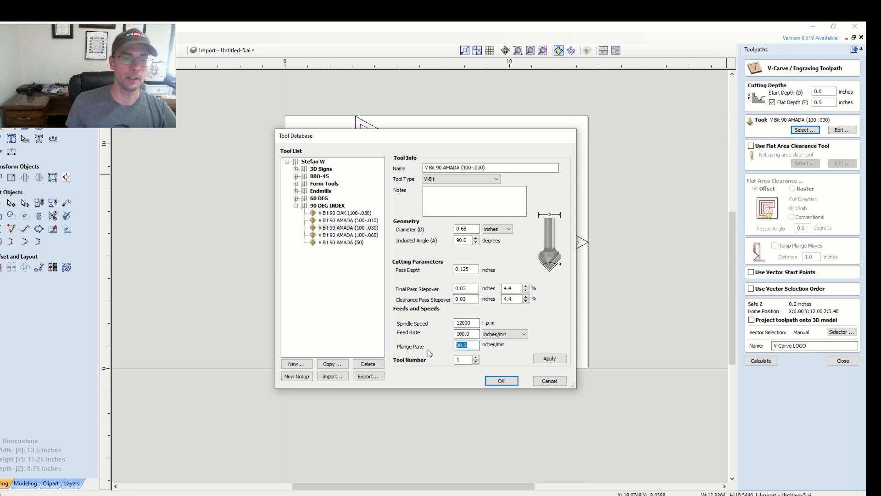
left_click(464, 359)
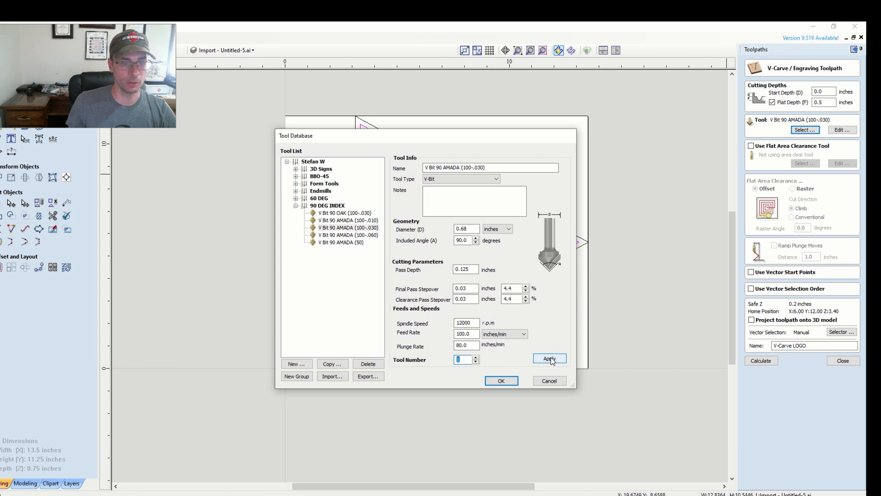
left_click(501, 382)
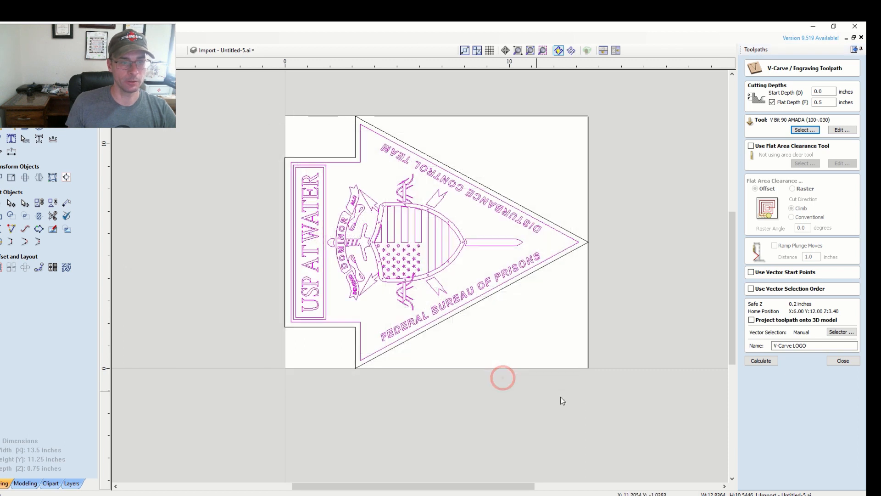
- Turn off the flat depth and recalculate the V-Carve LOGO toolpath, ignoring duplicate vectors and allowing cuts through the material
double_click(822, 91)
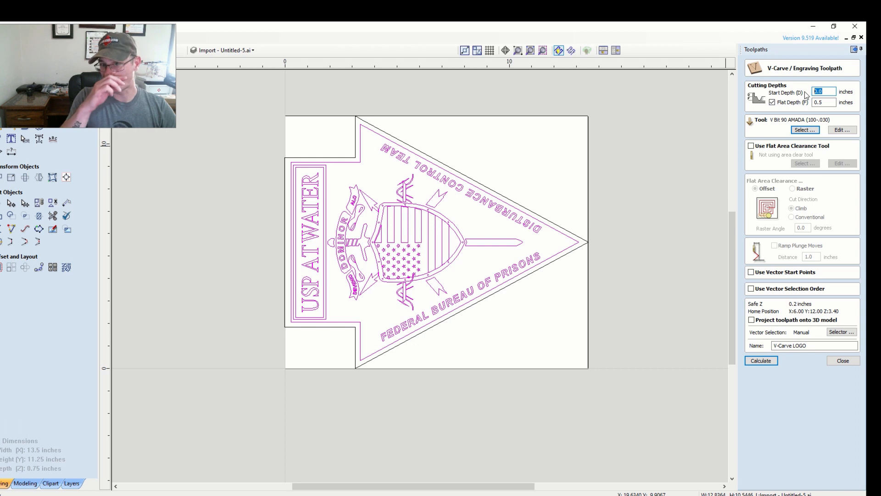
left_click(773, 102)
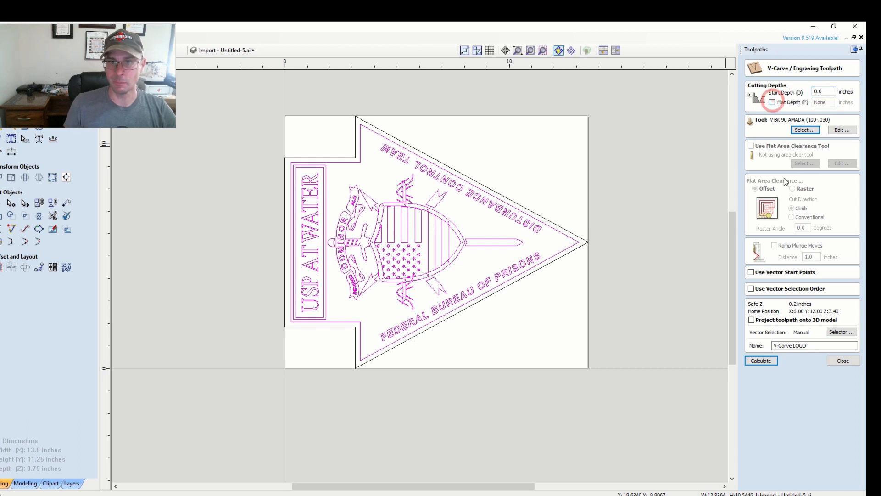
left_click(769, 360)
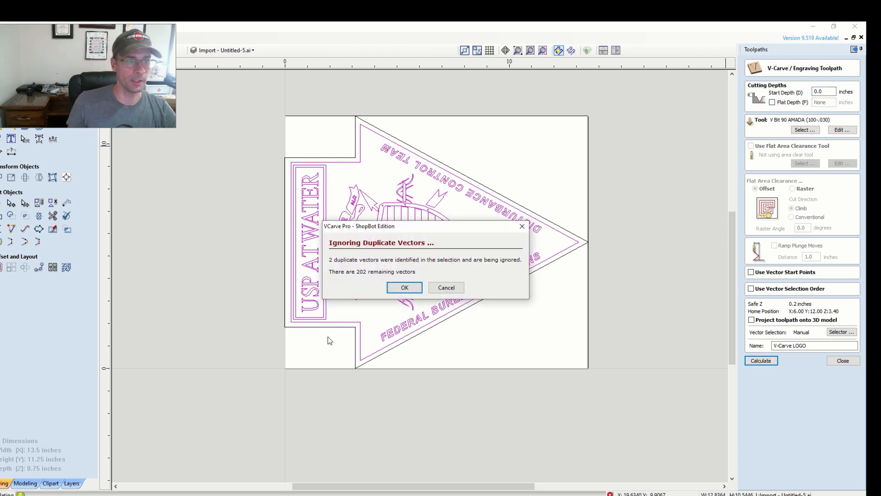
left_click(403, 288)
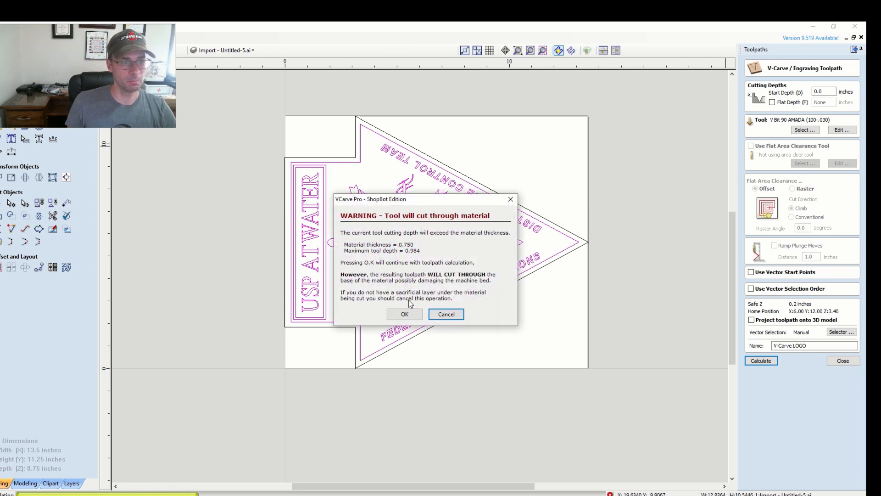
left_click(406, 314)
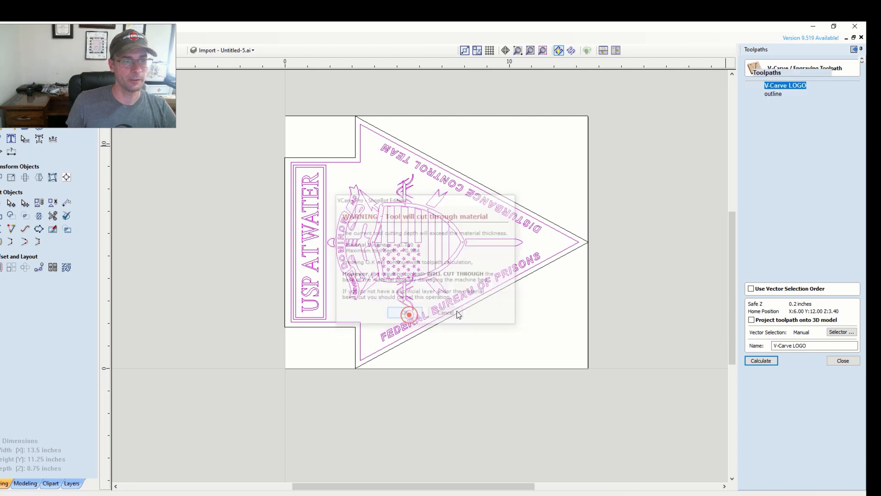
- Preview all toolpaths on the Oak Dark material, inspect the carving from back and front, and check the V-Carve LOGO toolpath's details
left_click(780, 205)
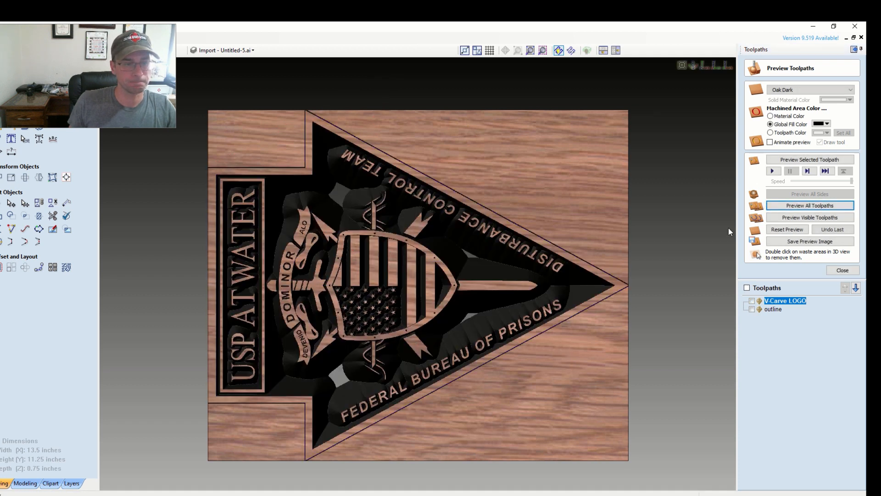
left_click_drag(459, 330, 502, 263)
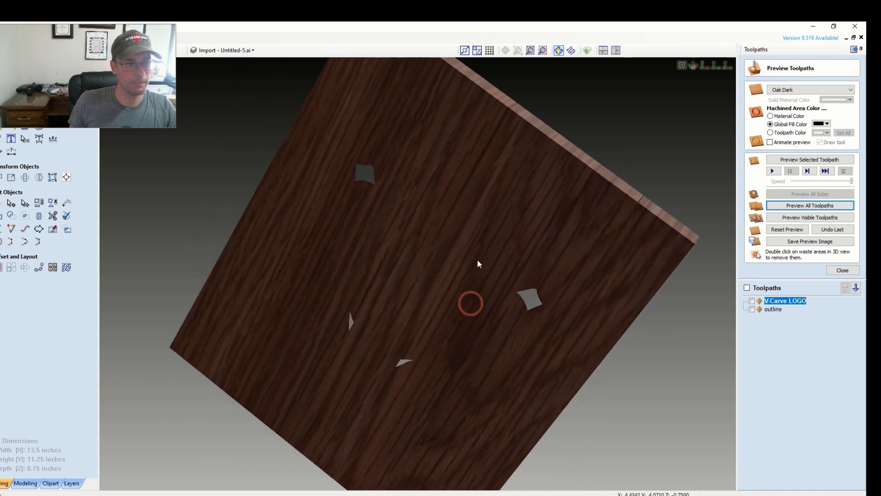
mouse_move(381, 355)
left_mouse_down()
mouse_move(361, 254)
mouse_move(189, 252)
mouse_move(357, 358)
mouse_move(290, 333)
left_mouse_up()
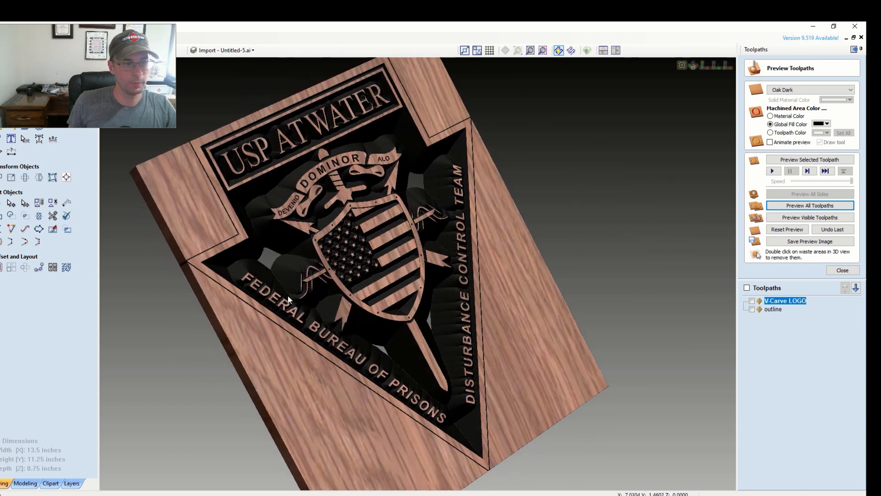
left_click_drag(425, 285, 340, 321)
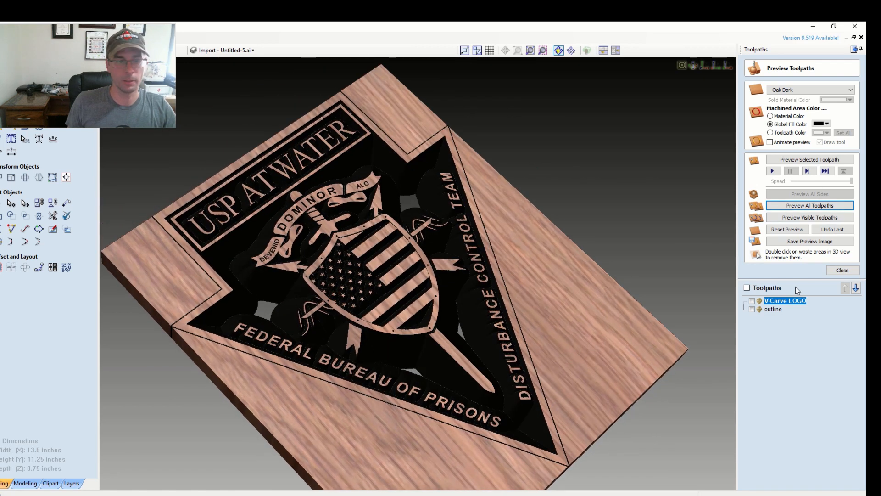
mouse_move(802, 303)
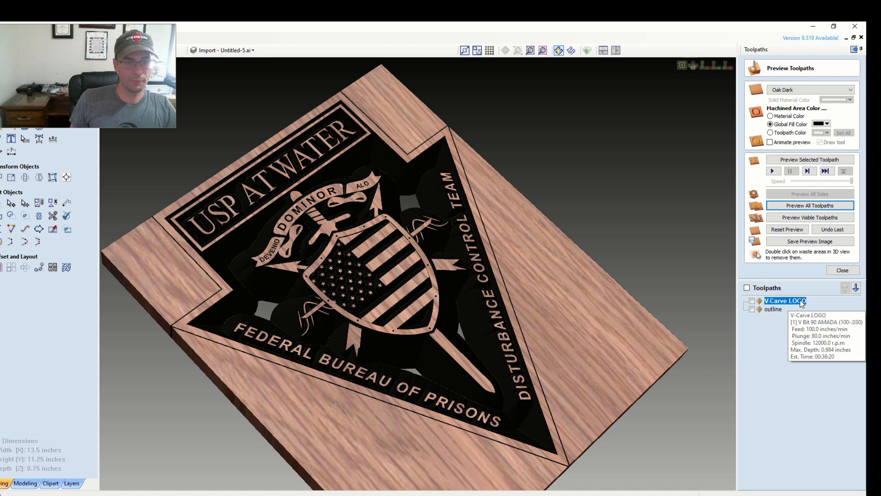
- Open the V-Carve LOGO toolpath for editing, turn on a flat depth of 0.5 inches, and recalculate it
double_click(797, 301)
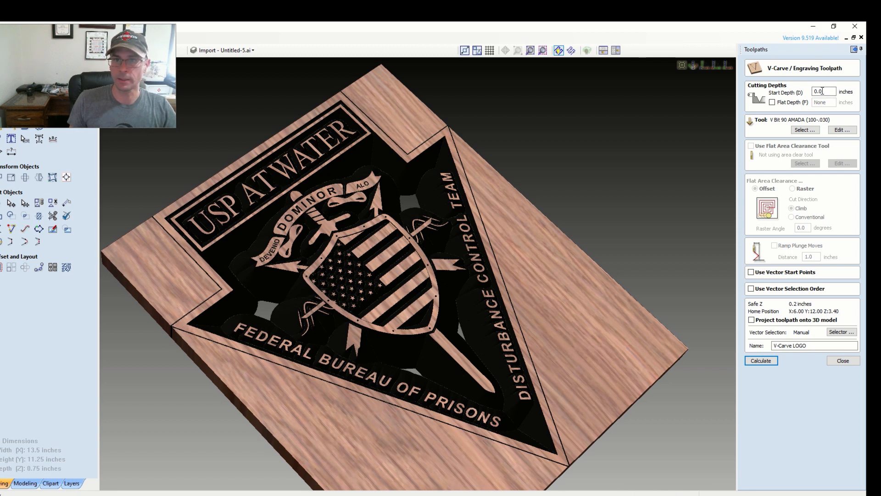
left_click(772, 102)
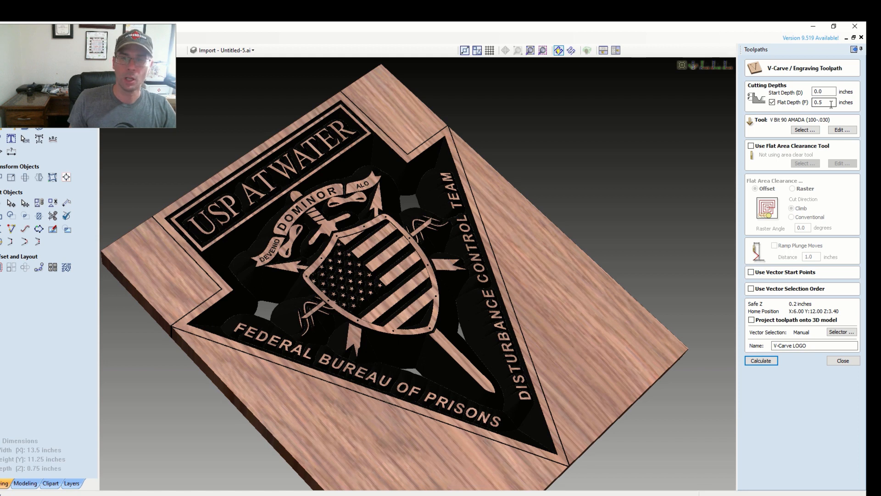
double_click(831, 103)
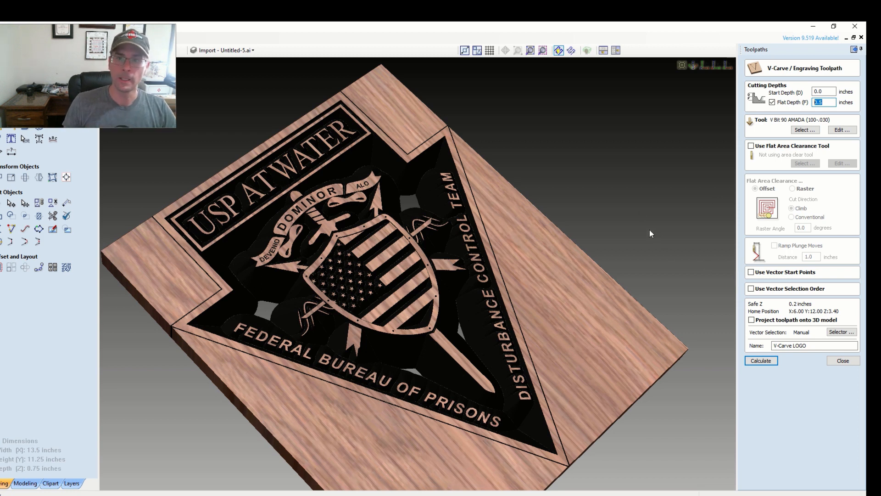
left_click(828, 102)
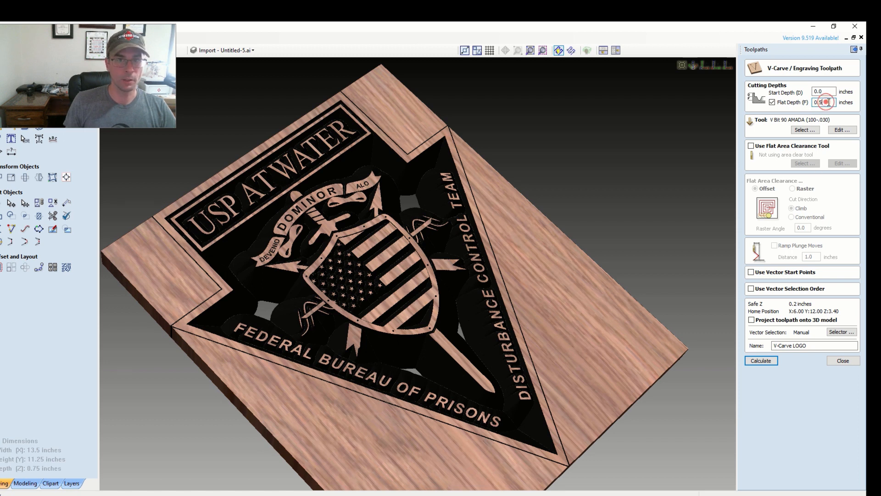
left_click(770, 360)
left_click(395, 287)
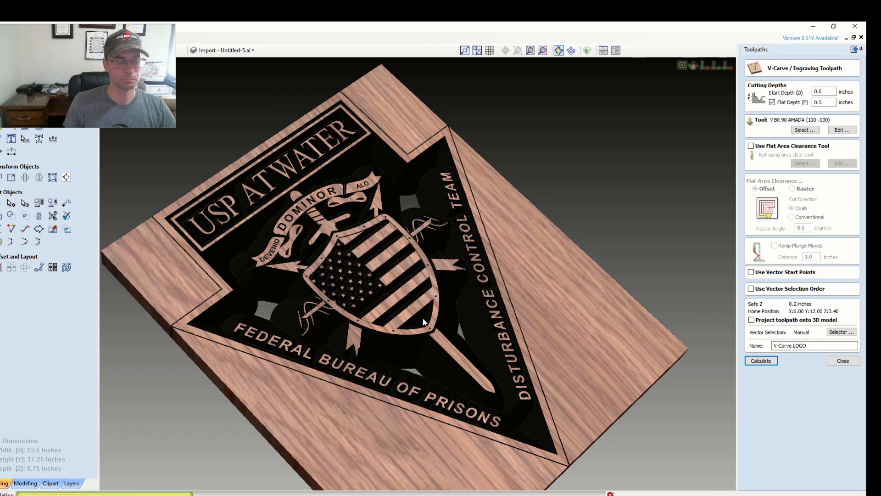
- Reset the material preview and simulate all toolpaths with the flat depth applied
left_click_drag(590, 238, 575, 300)
left_click(779, 230)
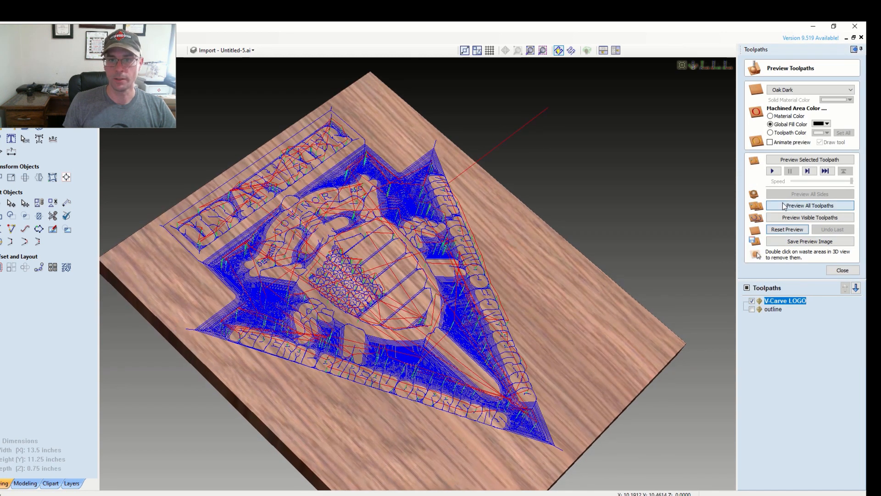
left_click(780, 208)
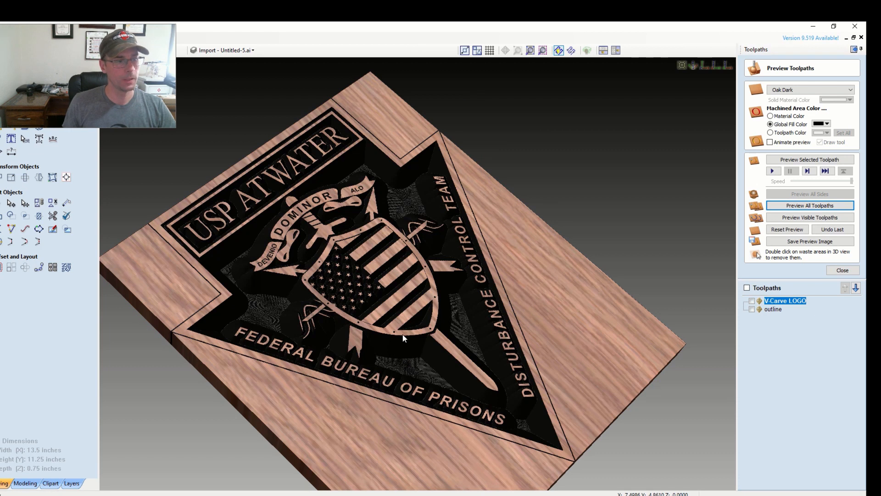
left_click_drag(384, 411, 417, 296)
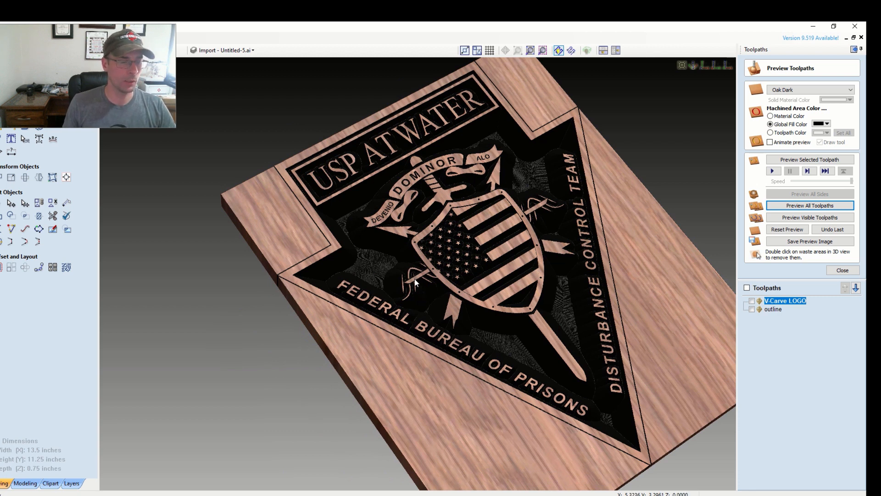
- Examine up close the stepover marks on the carved floor between the banner and the FEDERAL lettering
scroll(334, 262, "up", 4)
scroll(334, 262, "down", 1)
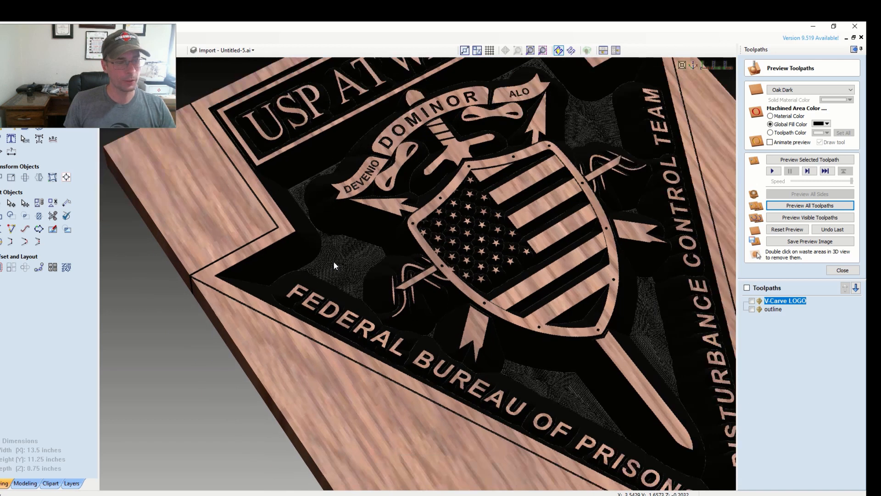
scroll(334, 257, "up", 2)
left_click_drag(337, 257, 406, 257)
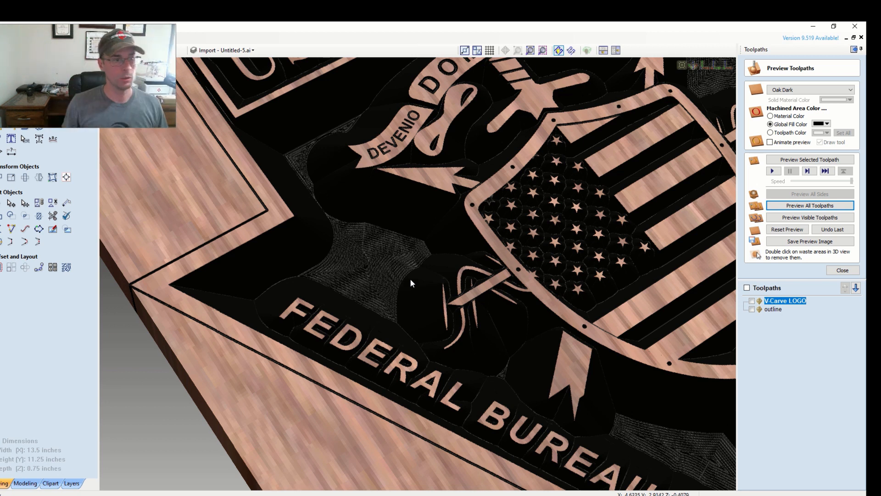
scroll(386, 246, "up", 4)
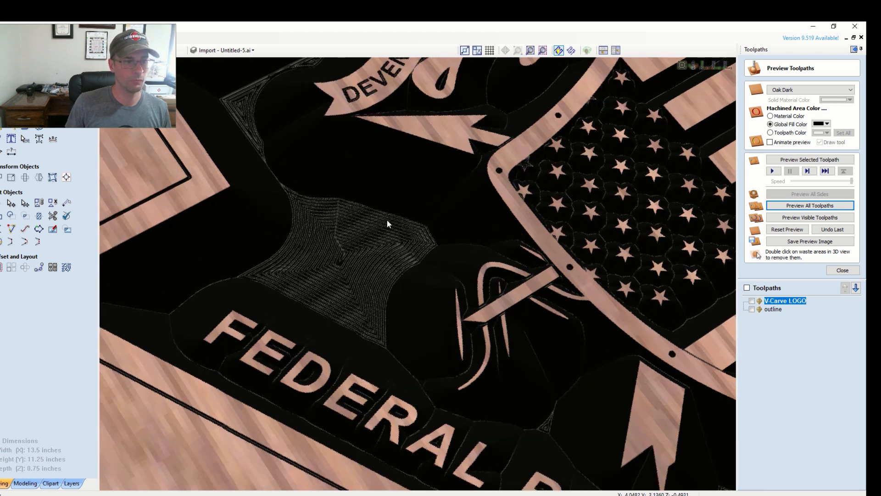
scroll(388, 238, "up", 2)
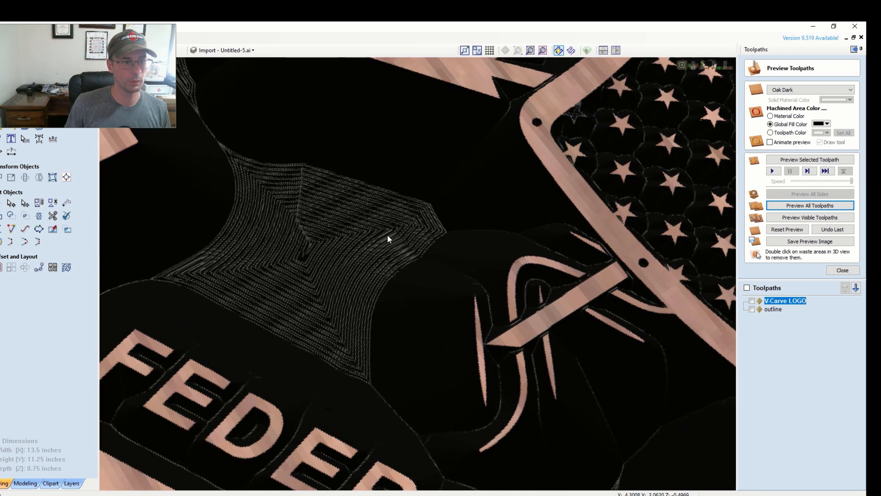
scroll(386, 236, "down", 4)
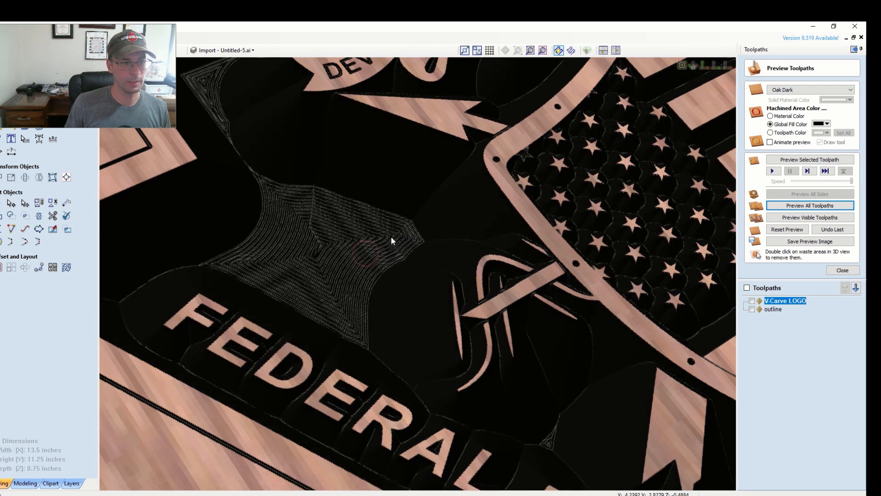
scroll(351, 232, "down", 2)
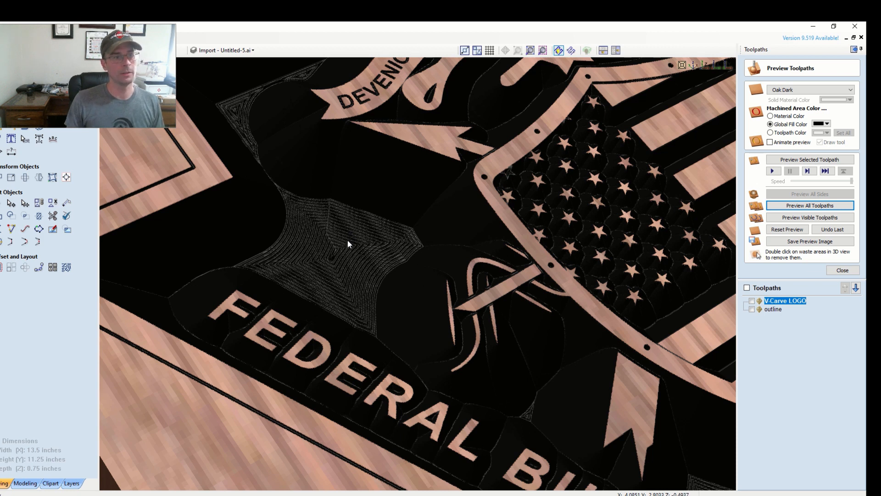
scroll(346, 247, "down", 5)
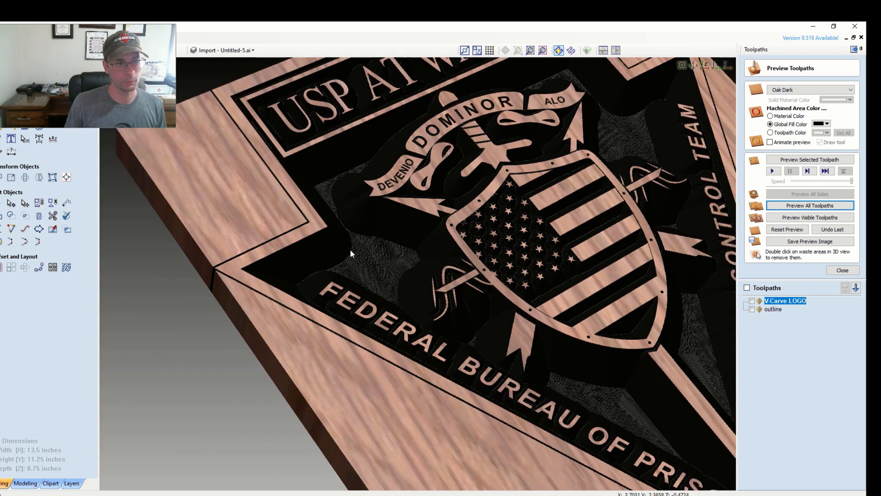
scroll(381, 251, "up", 4)
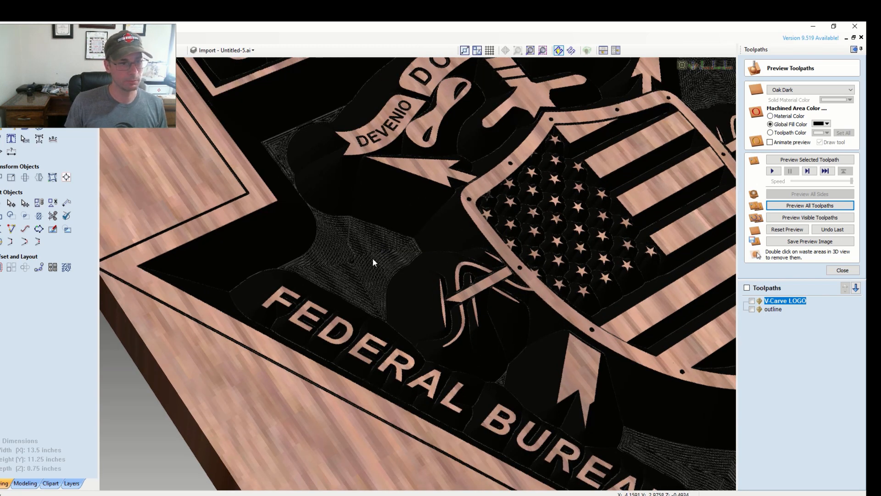
scroll(368, 252, "up", 3)
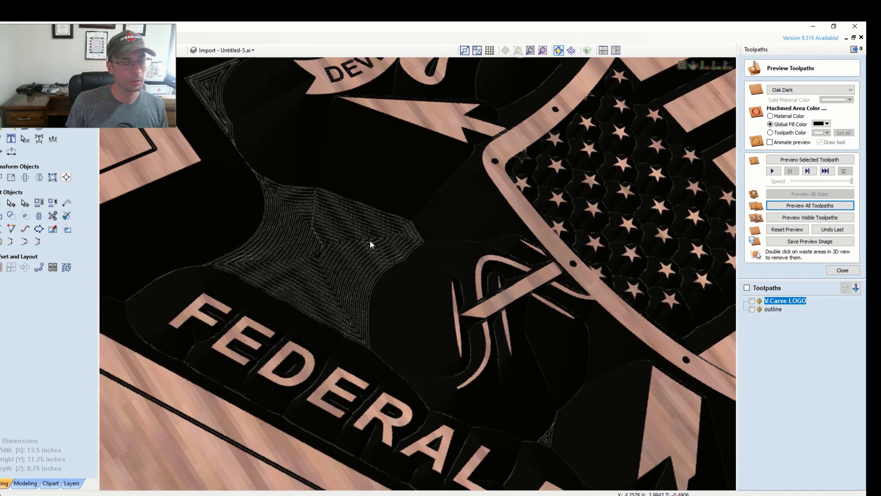
scroll(375, 225, "down", 2)
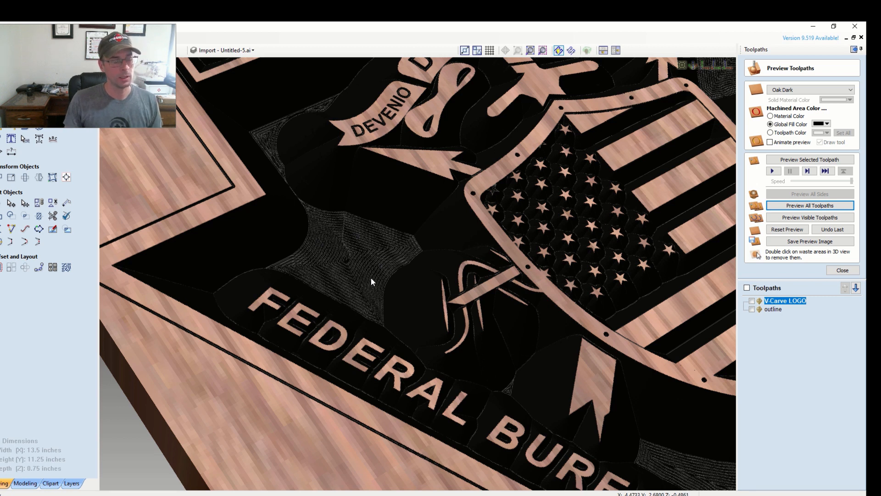
- Inspect the flat-bottomed areas around the shield and across the whole plaque
scroll(369, 269, "down", 3)
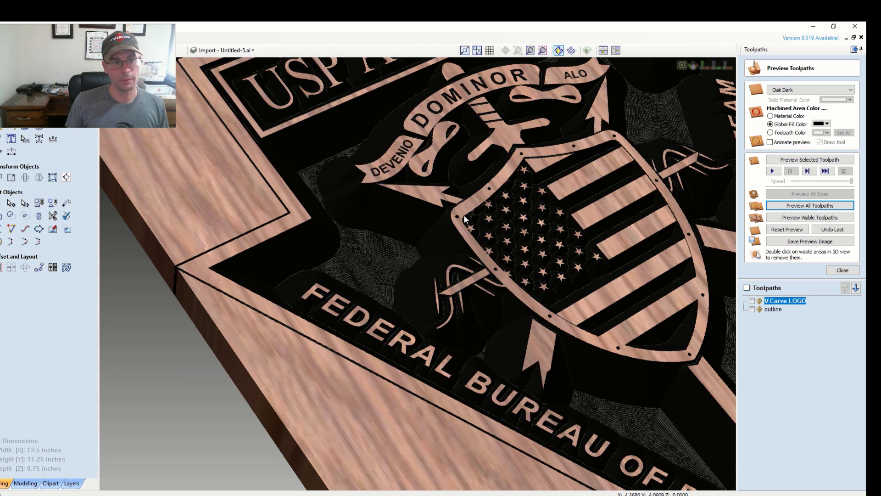
scroll(465, 214, "up", 3)
scroll(429, 215, "down", 2)
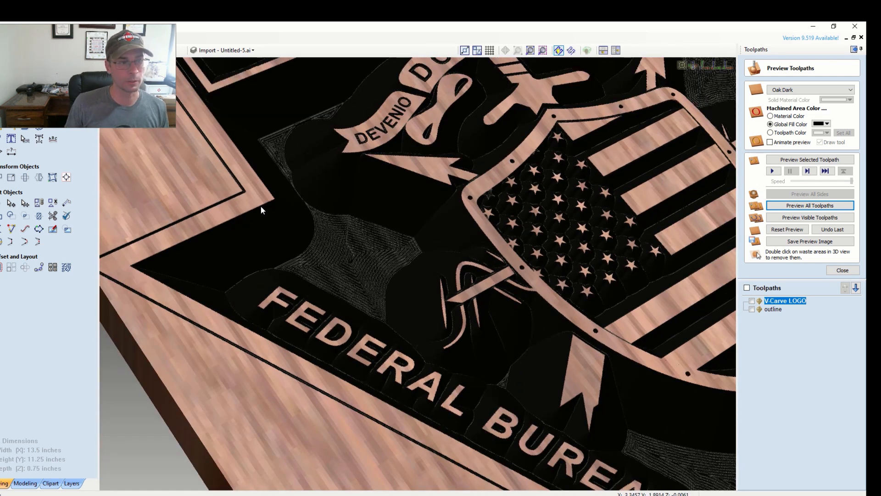
scroll(393, 235, "down", 2)
scroll(316, 253, "up", 1)
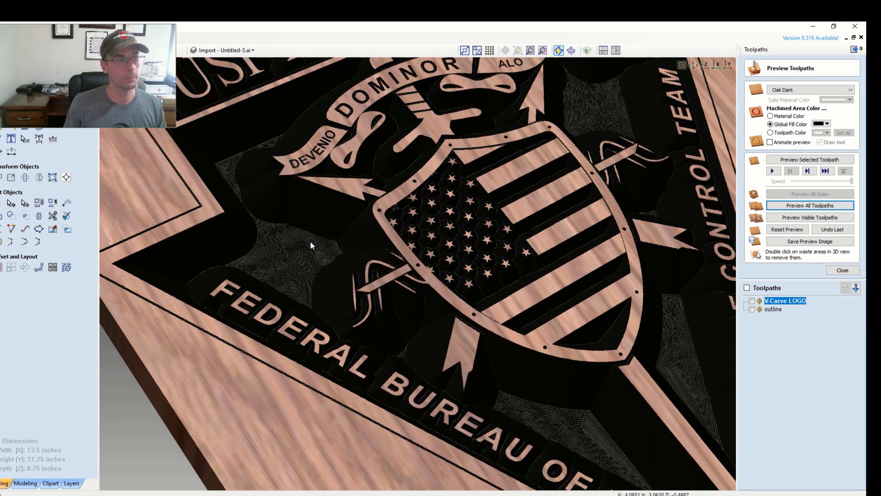
scroll(313, 234, "down", 3)
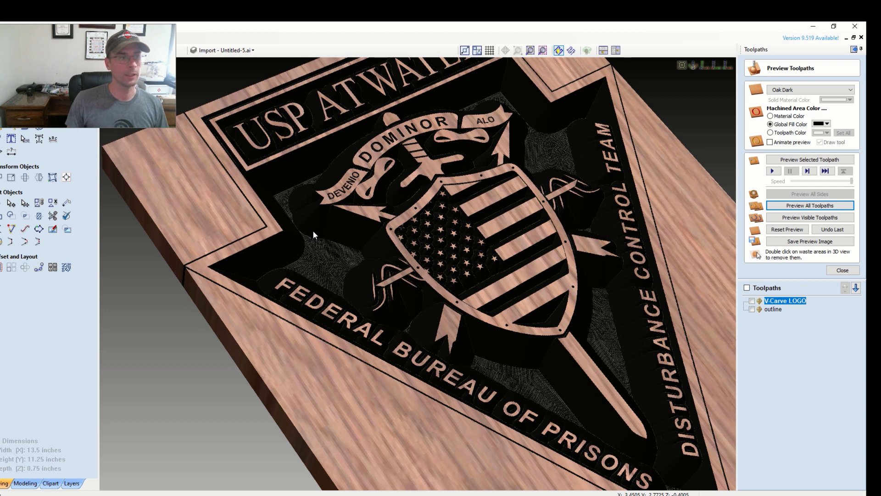
scroll(342, 227, "down", 3)
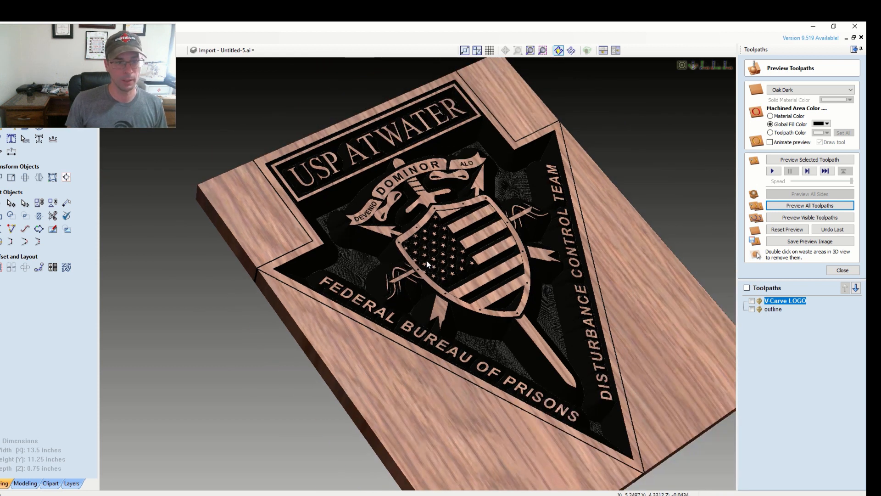
scroll(415, 258, "up", 2)
scroll(390, 220, "down", 2)
scroll(441, 236, "down", 2)
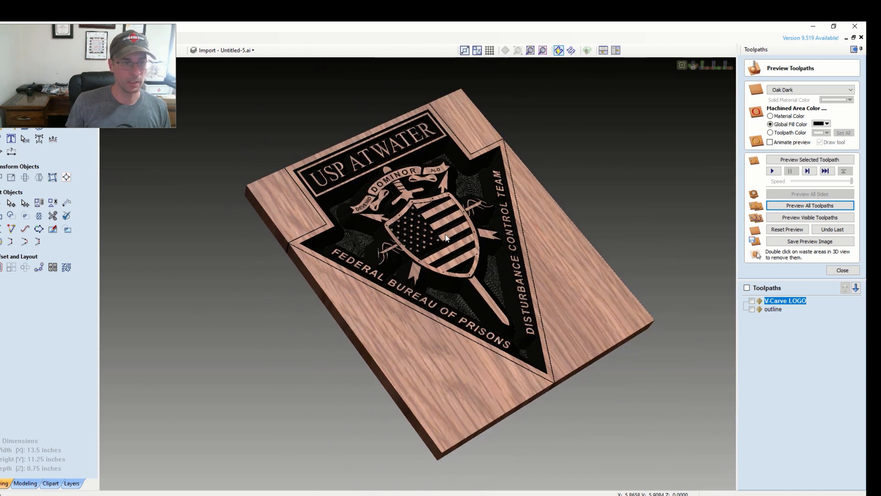
scroll(445, 235, "up", 2)
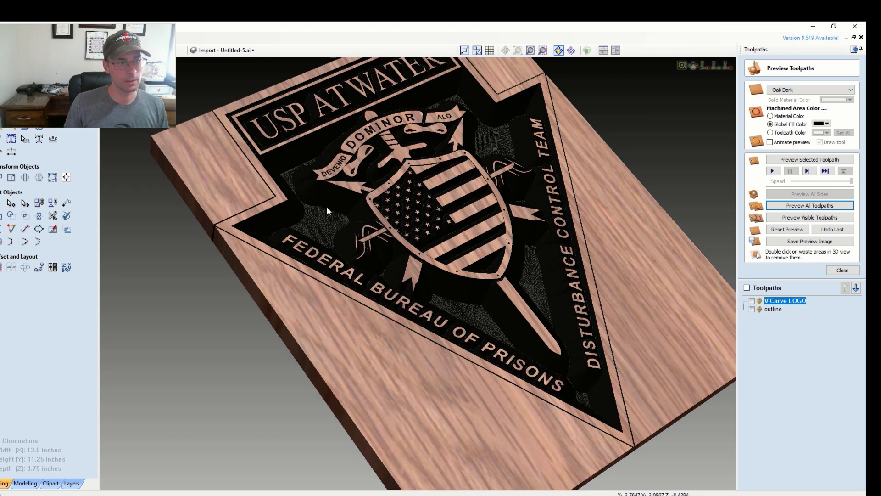
- Reopen the V-Carve LOGO toolpath, choose the V Bit 90 AMADA (100-.010), and set its pass depth to .125 inches
double_click(773, 301)
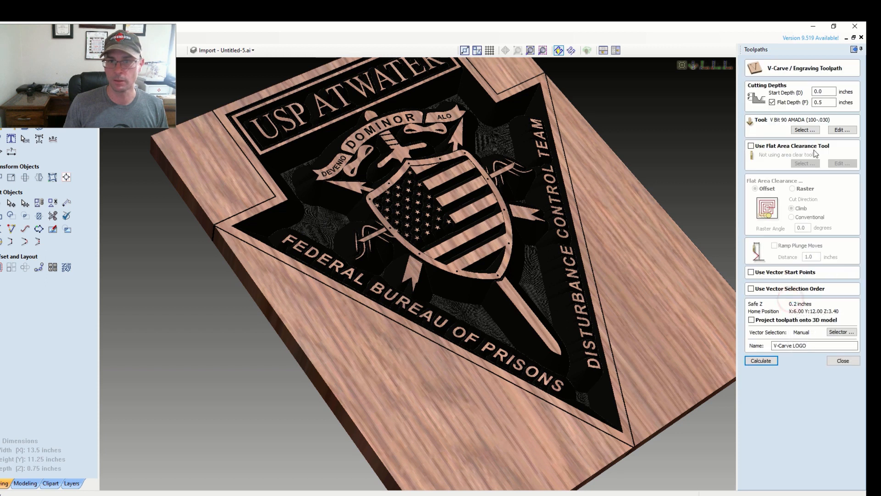
left_click(805, 130)
left_click(367, 221)
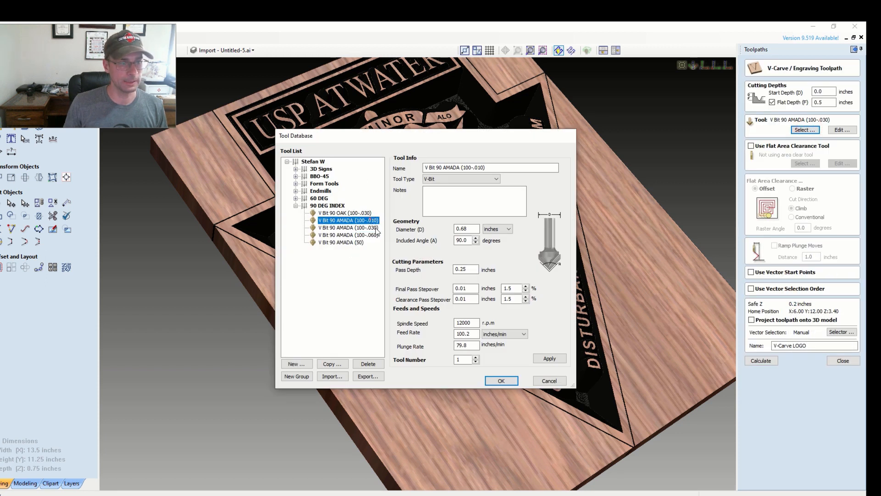
left_click(474, 289)
left_click_drag(474, 289, 402, 289)
double_click(466, 267)
type(".125")
left_click_drag(473, 288, 428, 292)
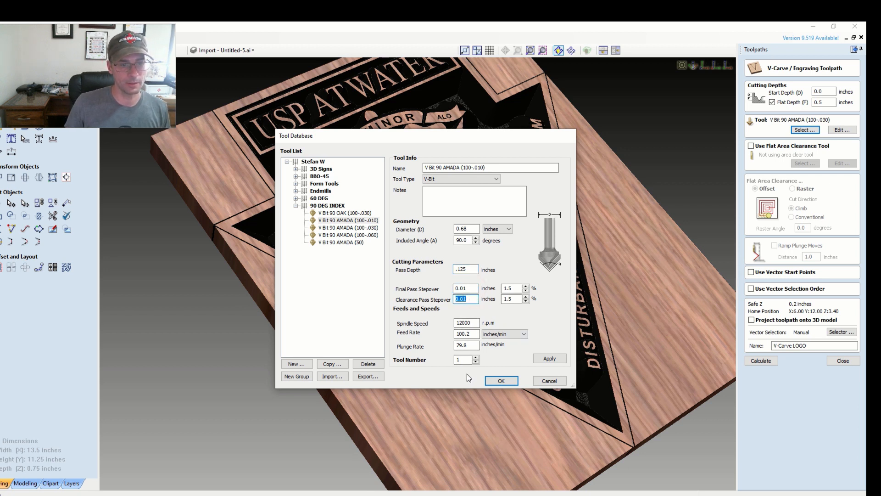
left_click(555, 358)
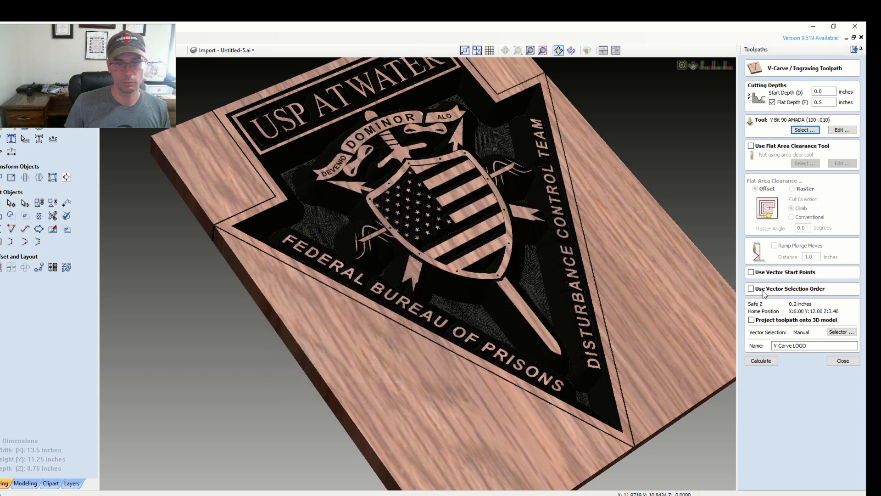
- Recalculate the V-Carve LOGO toolpath with the selected bit, then clear the old preview and simulate all toolpaths
left_click(761, 360)
left_click(404, 287)
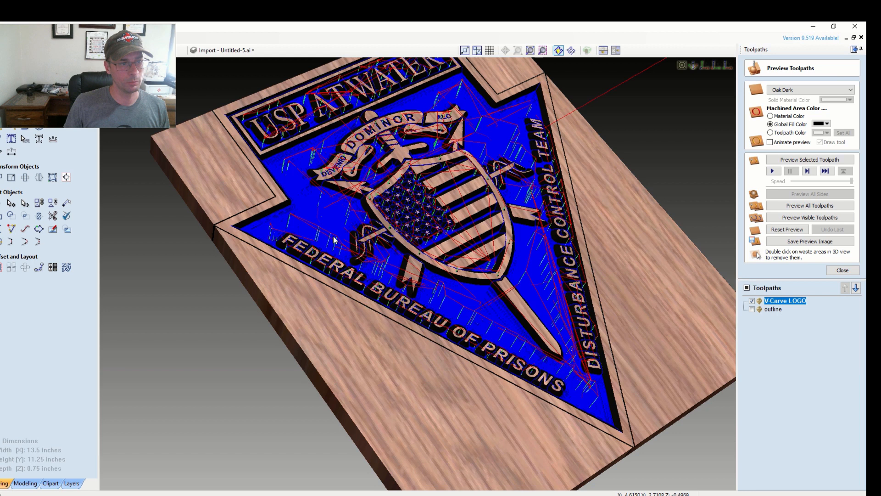
left_click(787, 229)
left_click(792, 204)
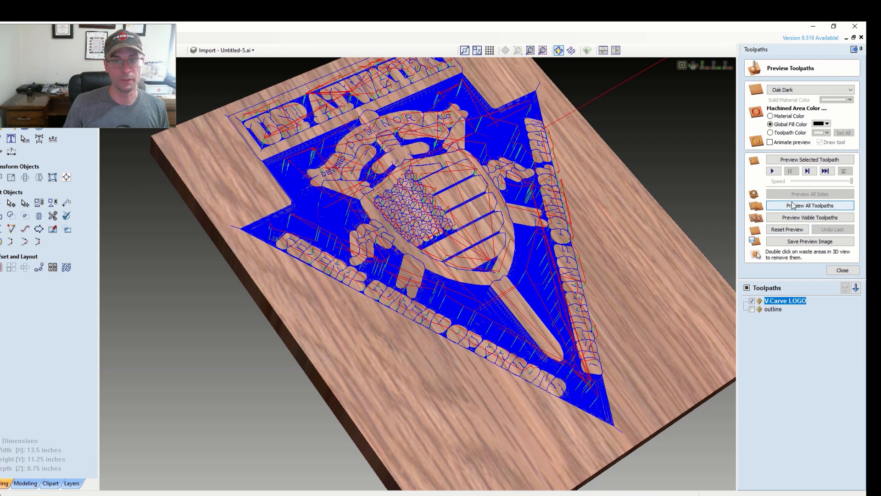
left_click(791, 206)
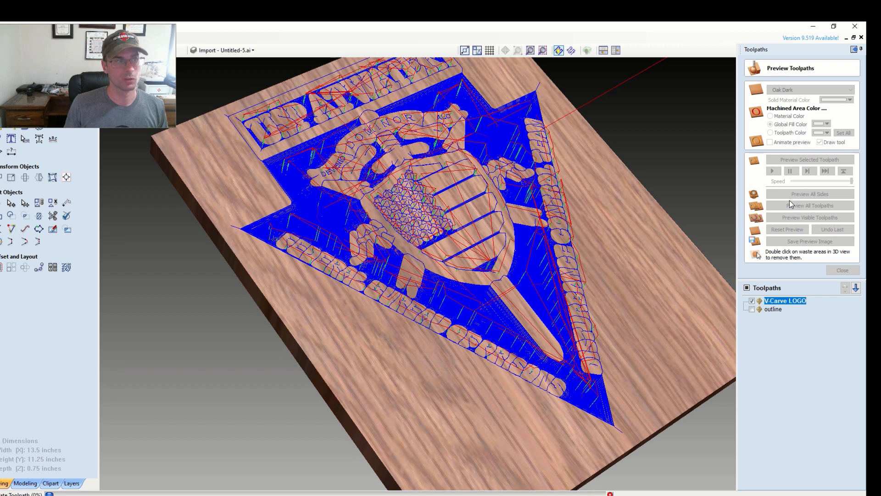
- Examine the surface finish that the 0.01-inch stepover leaves on the flat floor above the FEDERAL lettering
scroll(265, 205, "up", 5)
scroll(264, 206, "down", 4)
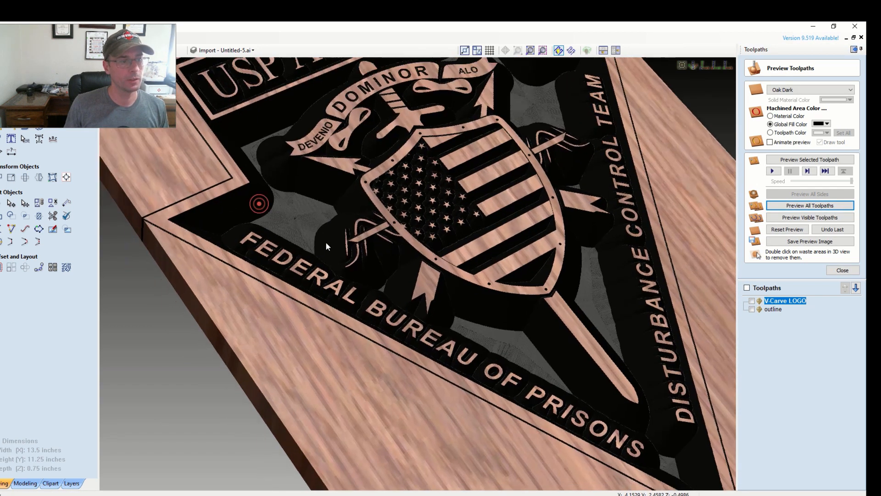
scroll(335, 217, "up", 5)
scroll(327, 222, "up", 6)
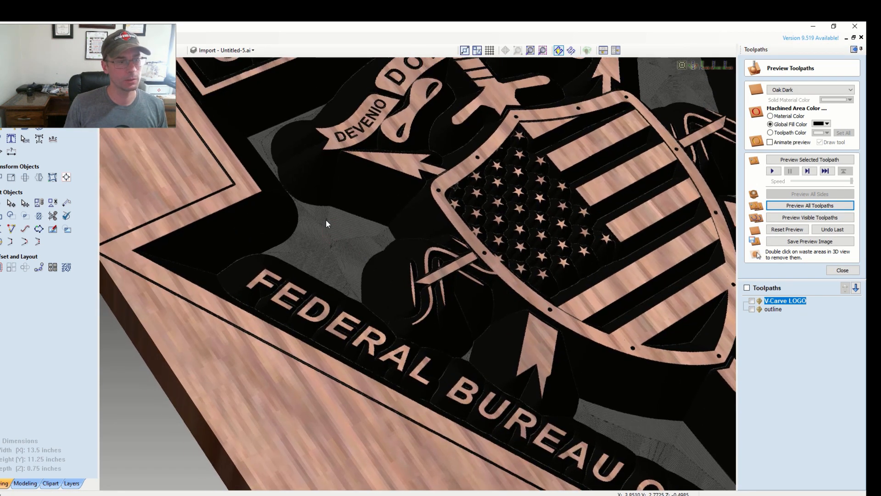
scroll(344, 241, "up", 2)
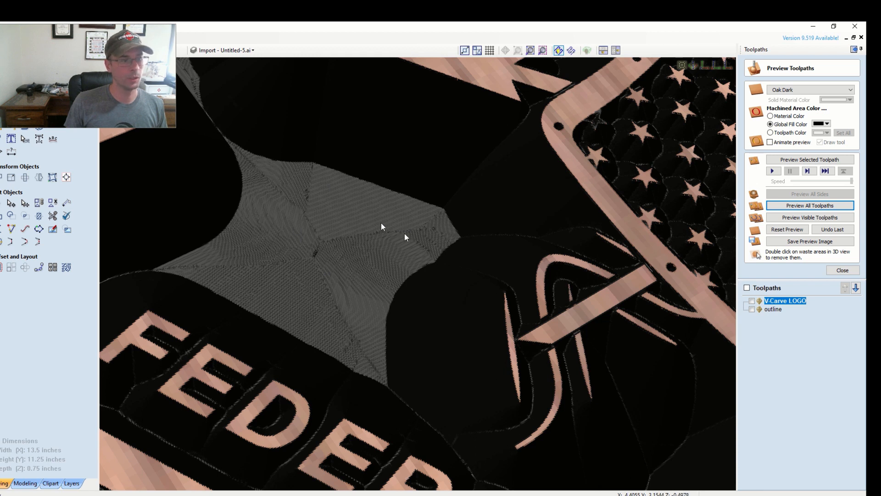
- Compare the tool marks on the flat floor between the shield and the FEDERAL lettering close up and from a distance
scroll(344, 186, "down", 3)
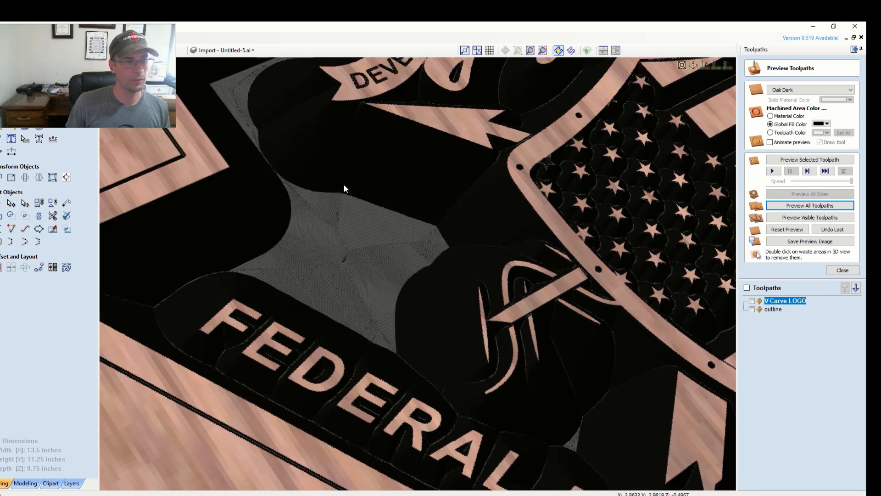
scroll(367, 216, "up", 4)
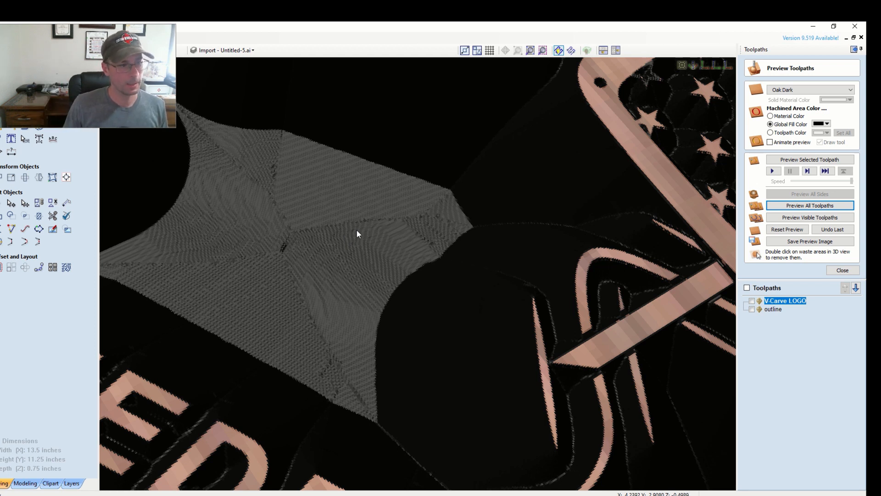
scroll(356, 230, "up", 3)
scroll(356, 230, "down", 4)
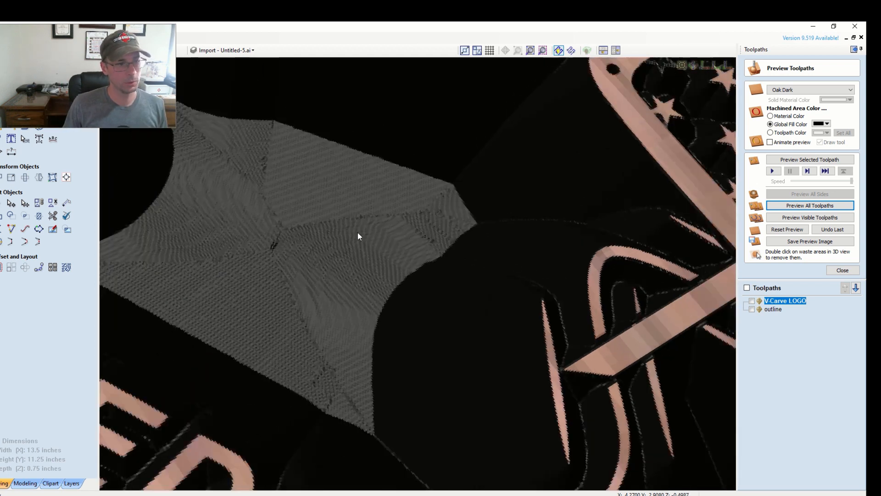
scroll(359, 235, "down", 2)
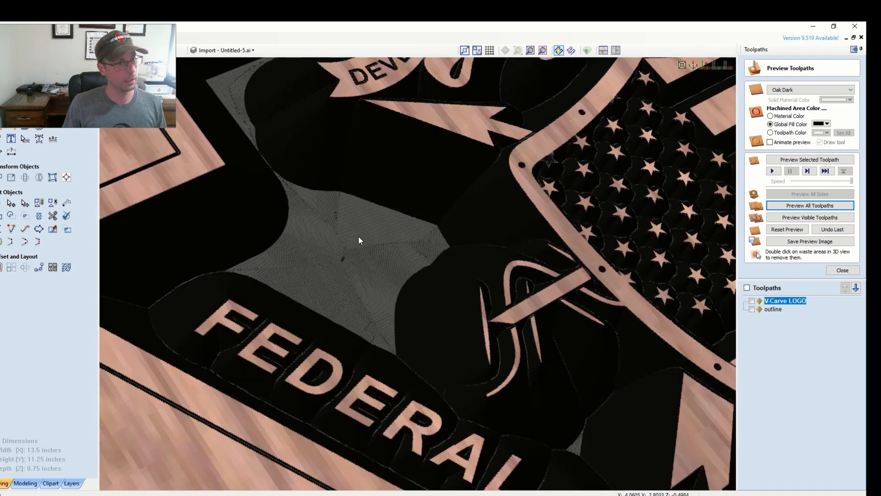
scroll(356, 242, "down", 2)
scroll(354, 249, "down", 2)
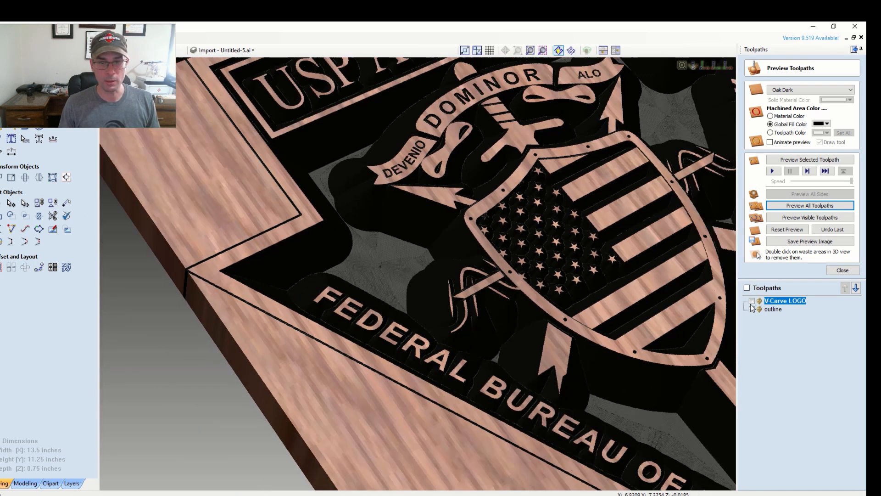
- Reopen the V-Carve LOGO toolpath, choose the V Bit 90 AMADA (100-.030), and set the flat depth to .25 inches
double_click(780, 301)
left_click(805, 129)
left_click(361, 228)
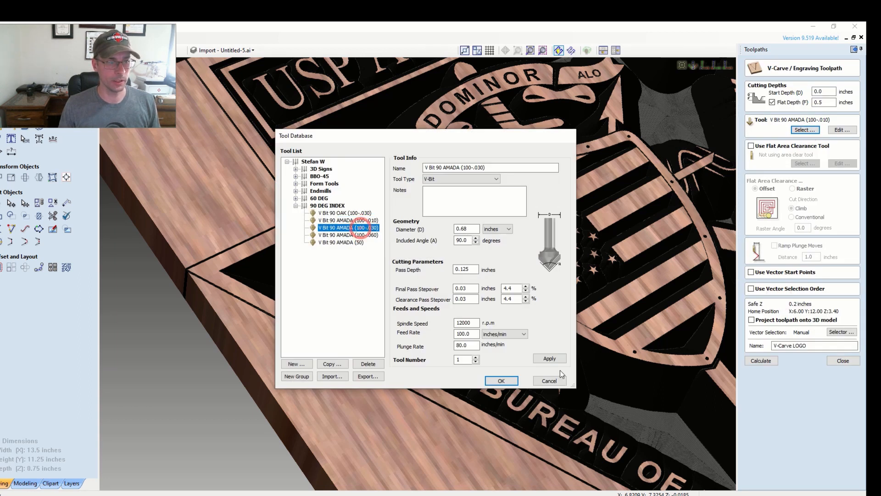
left_click(501, 380)
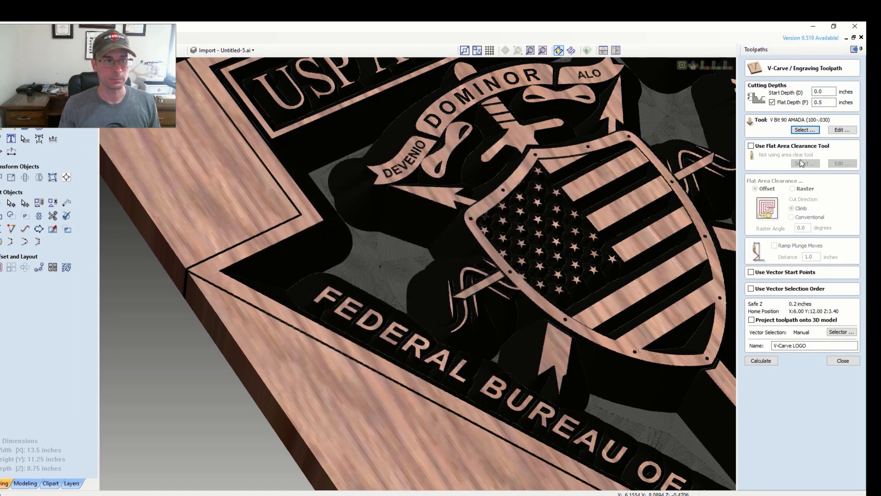
double_click(821, 103)
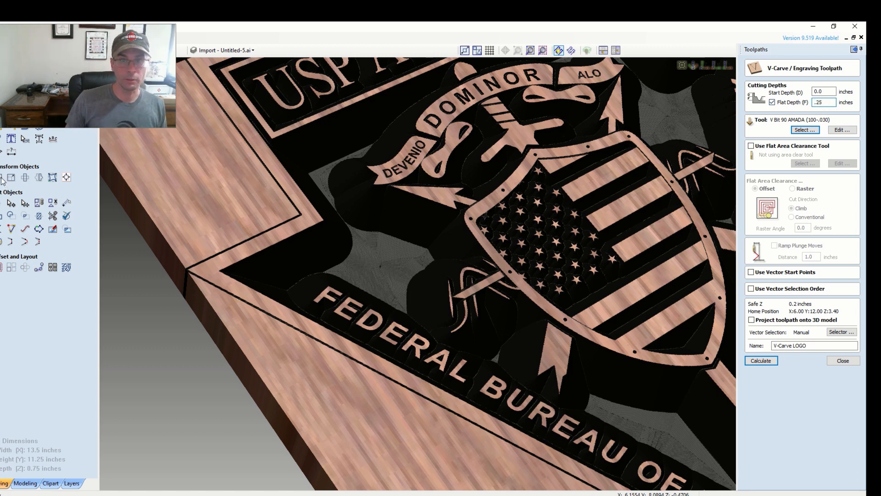
- Set the pass depth of the V Bit 90 AMADA (100-.030) to .250 inches
left_click(805, 130)
double_click(464, 269)
type(".250")
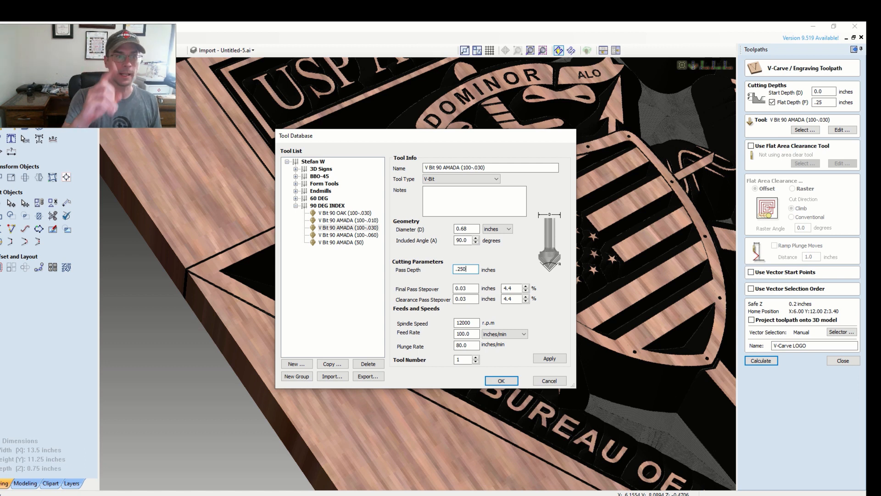
left_click(501, 381)
- Recalculate the V-Carve LOGO toolpath, then reset the preview and simulate all toolpaths on the blank material
left_click(762, 360)
left_click(403, 287)
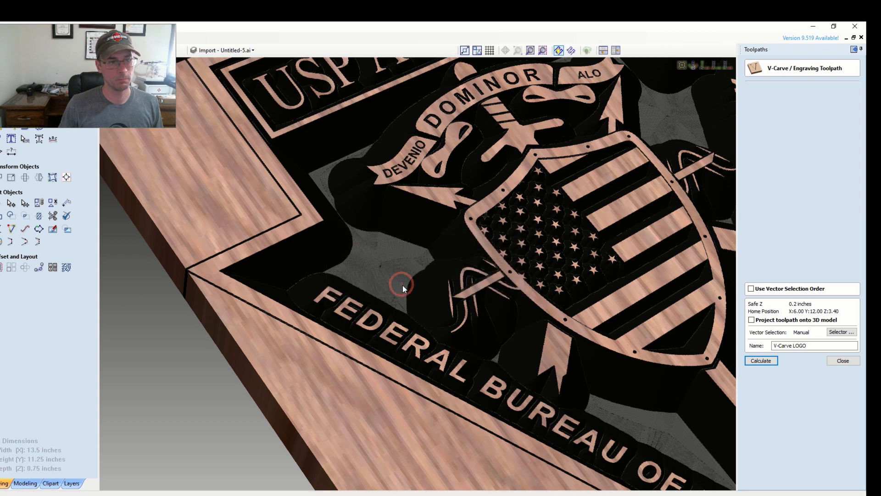
left_click(786, 229)
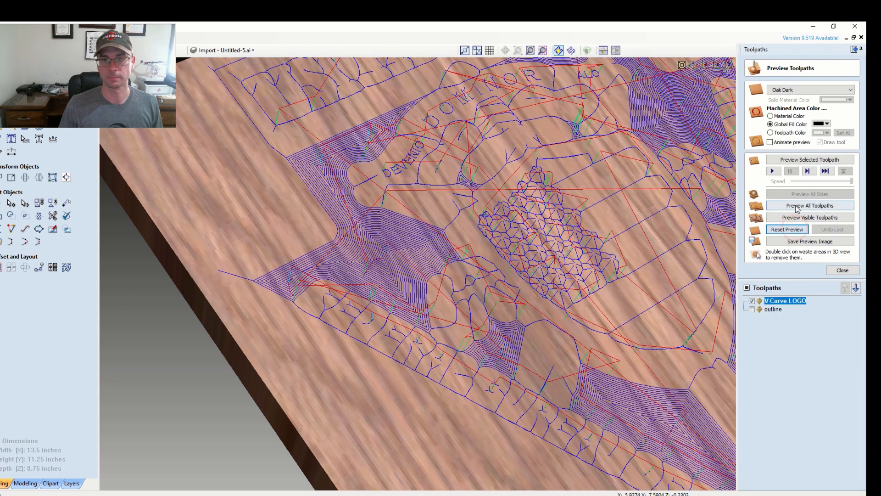
left_click(797, 207)
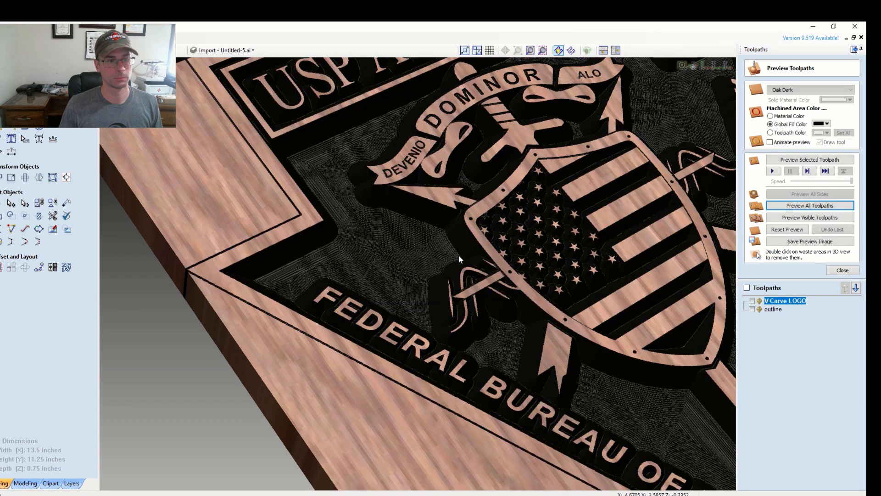
scroll(458, 255, "down", 3)
left_click_drag(588, 329, 545, 357)
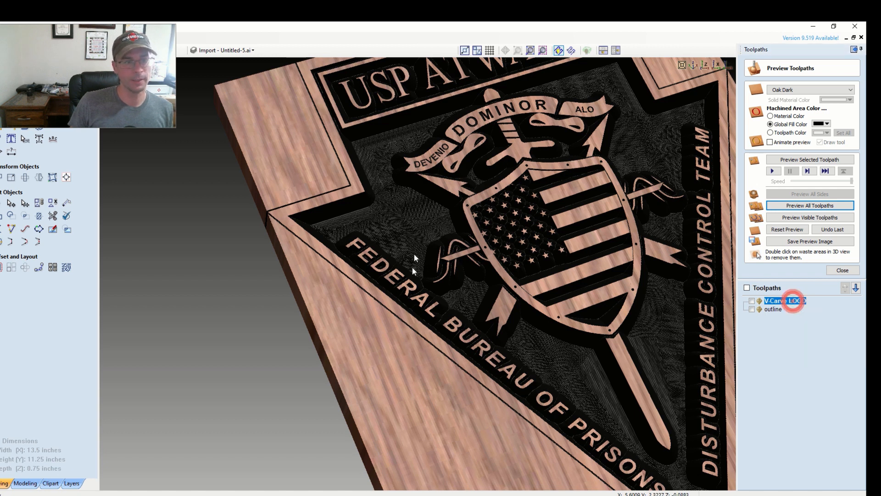
- Reopen the V-Carve LOGO toolpath and switch its tool to the V Bit 90 AMADA (100-.010)
double_click(794, 302)
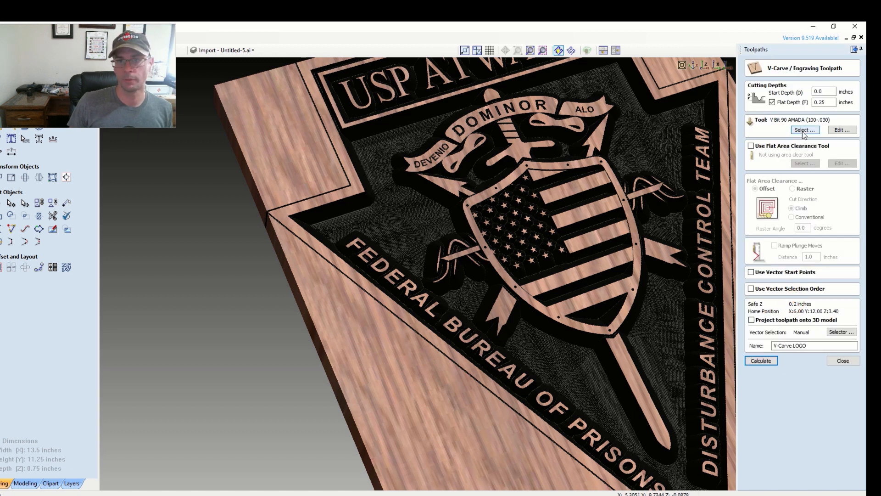
left_click(803, 130)
left_click(359, 220)
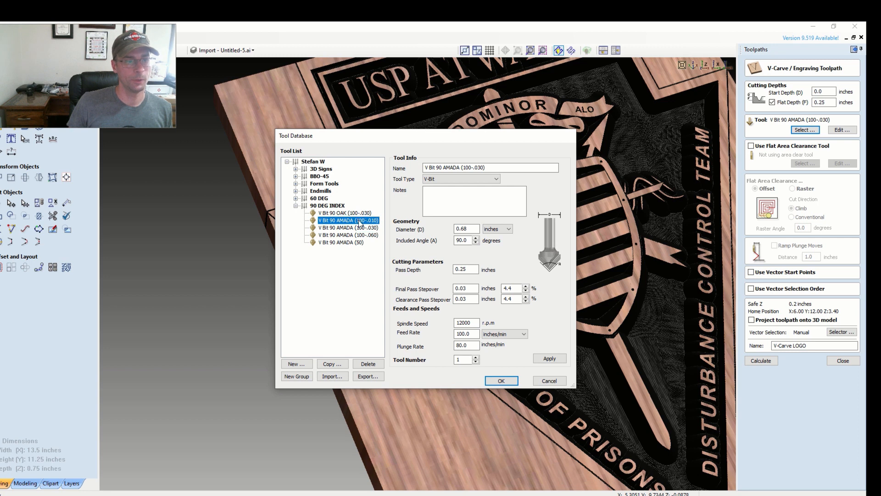
left_click(501, 380)
- Recalculate the V-Carve LOGO toolpath with the finer-stepover bit and simulate all toolpaths over the existing preview
left_click(760, 360)
left_click(412, 286)
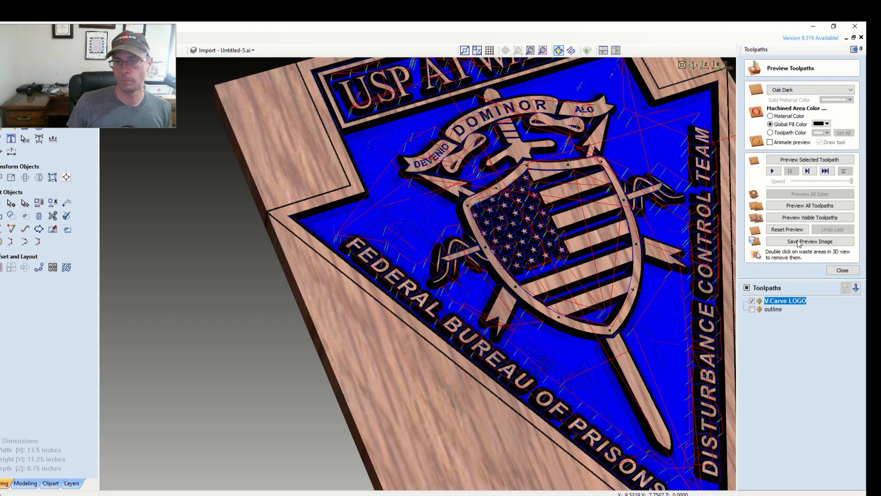
left_click(803, 206)
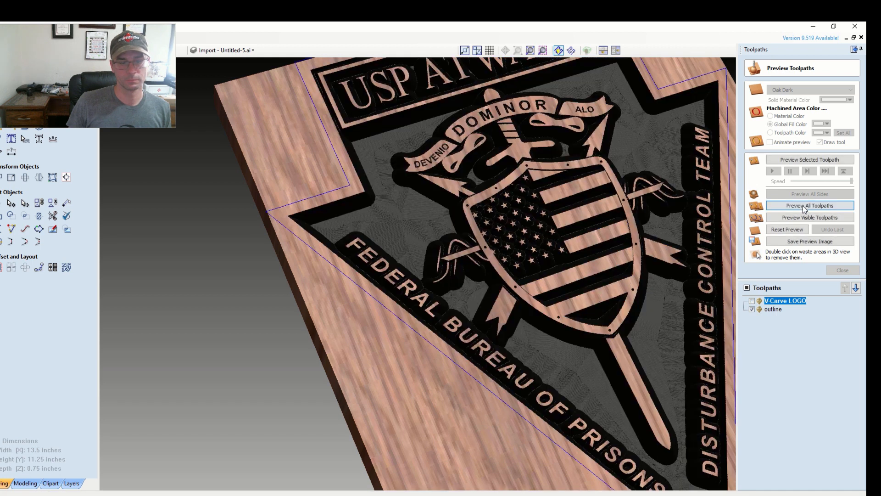
- Inspect the carved floor, lettering and shield across the whole plaque from several angles
scroll(591, 323, "down", 2)
scroll(541, 309, "down", 2)
middle_click_drag(541, 309, 444, 308)
scroll(482, 275, "up", 3)
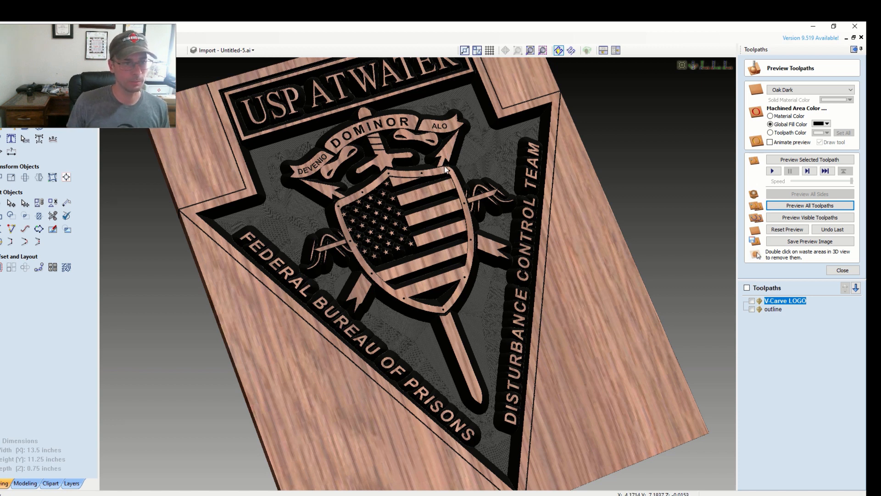
scroll(445, 170, "down", 3)
left_click_drag(442, 196, 475, 129)
left_click_drag(437, 331, 359, 334)
scroll(400, 298, "up", 5)
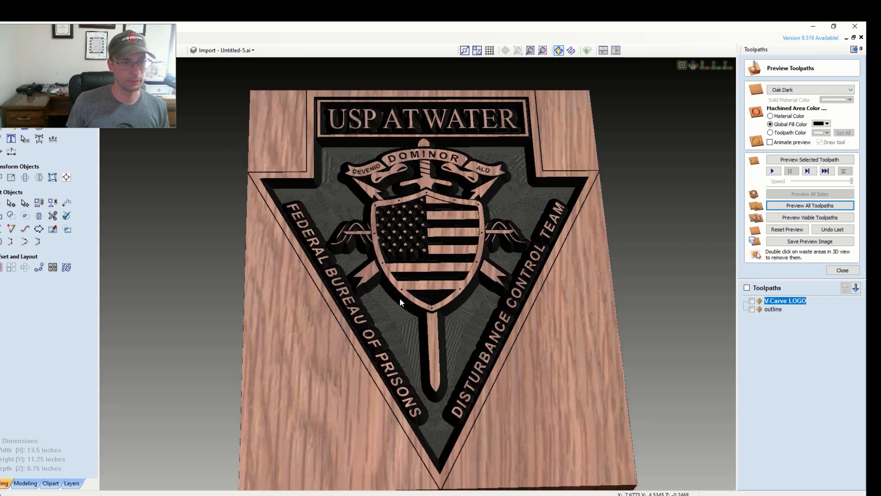
left_click_drag(399, 298, 714, 263)
- Make all toolpaths visible and check the estimated machining times in the toolpaths summary
left_click(746, 287)
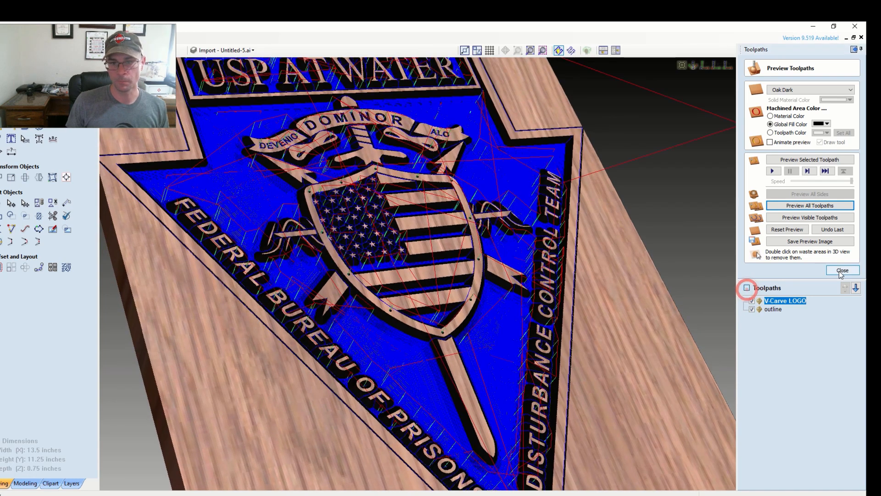
left_click(842, 270)
left_click(783, 167)
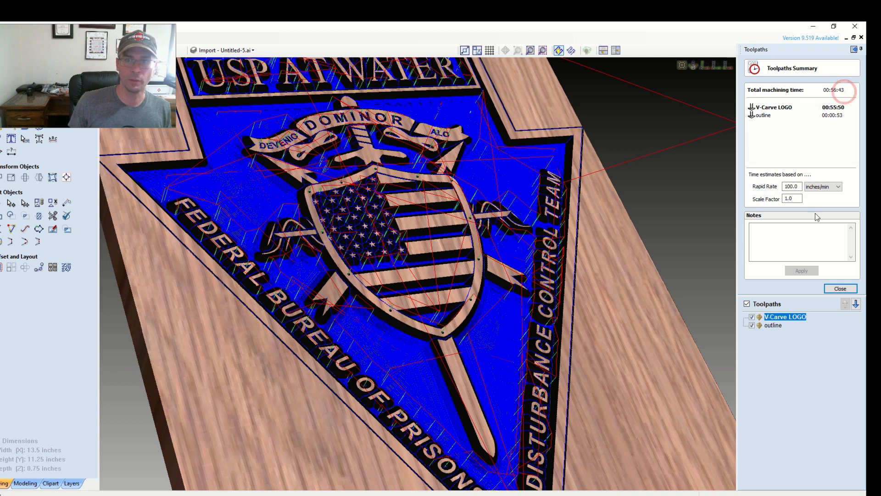
left_click(840, 288)
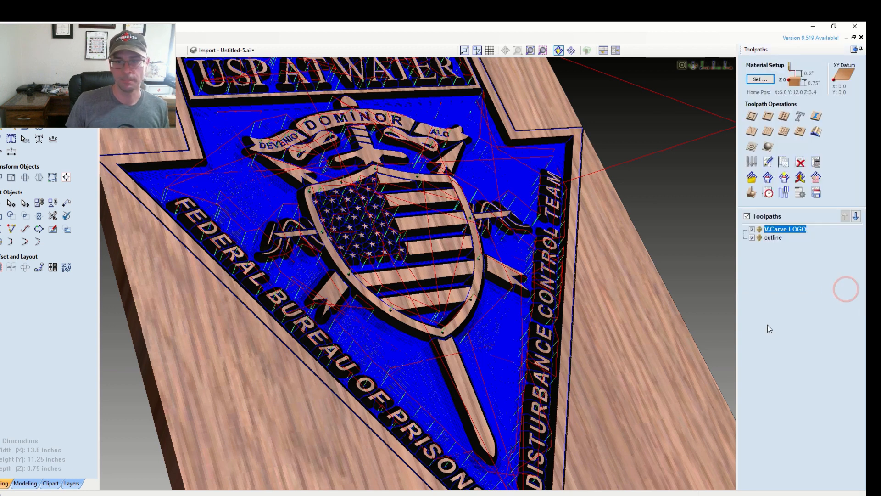
- Hide all toolpaths and view the simulated plaque from straight above
scroll(641, 276, "down", 2)
scroll(641, 277, "down", 2)
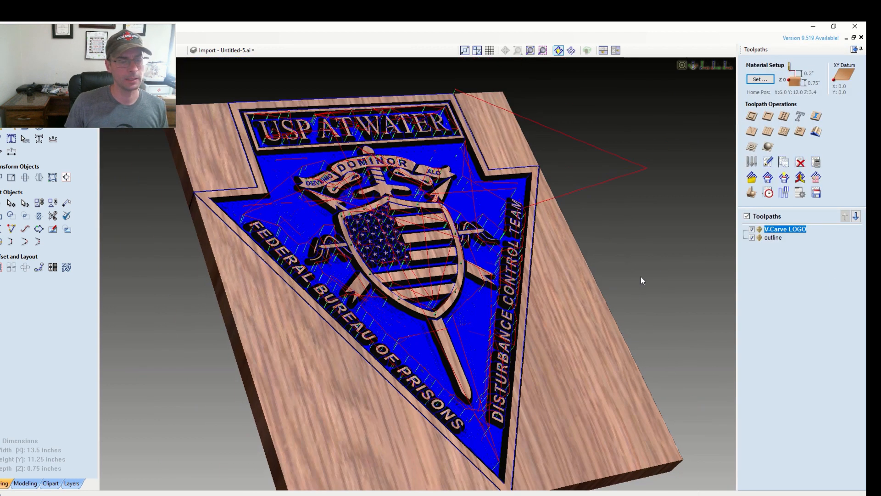
left_click(747, 215)
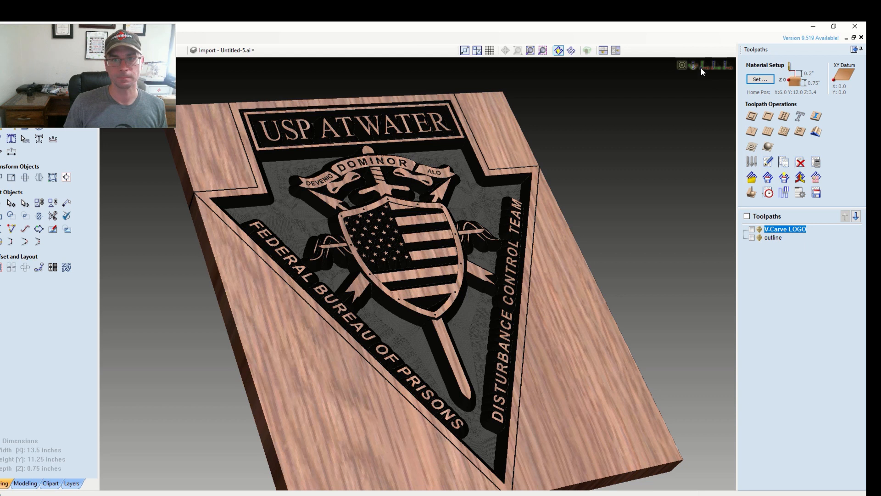
left_click(700, 68)
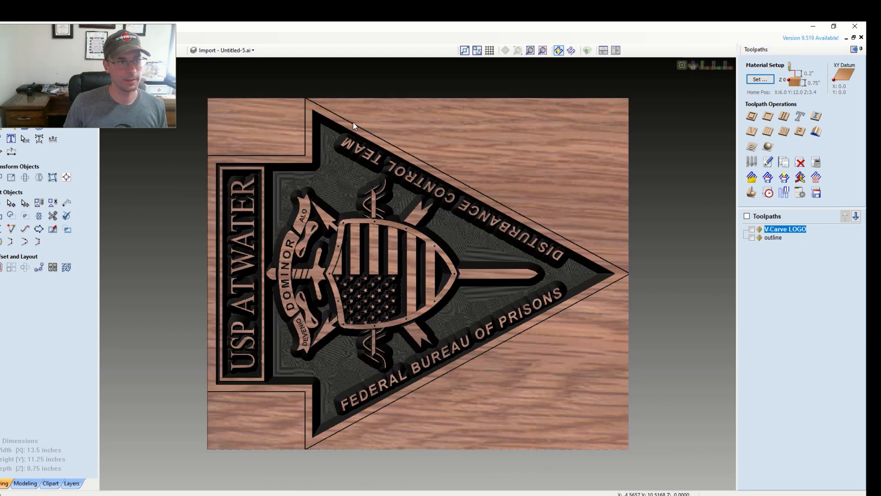
- Open the outline profile toolpath and review its cut depth and machine vectors side
double_click(778, 237)
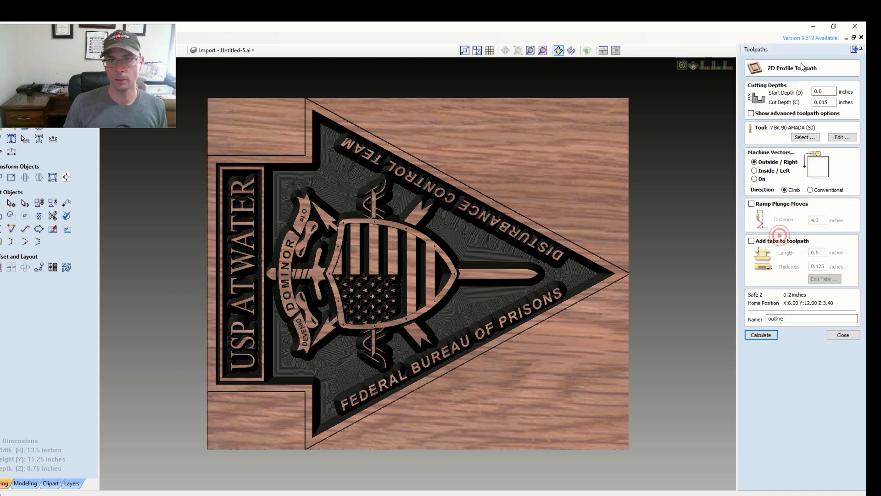
double_click(821, 102)
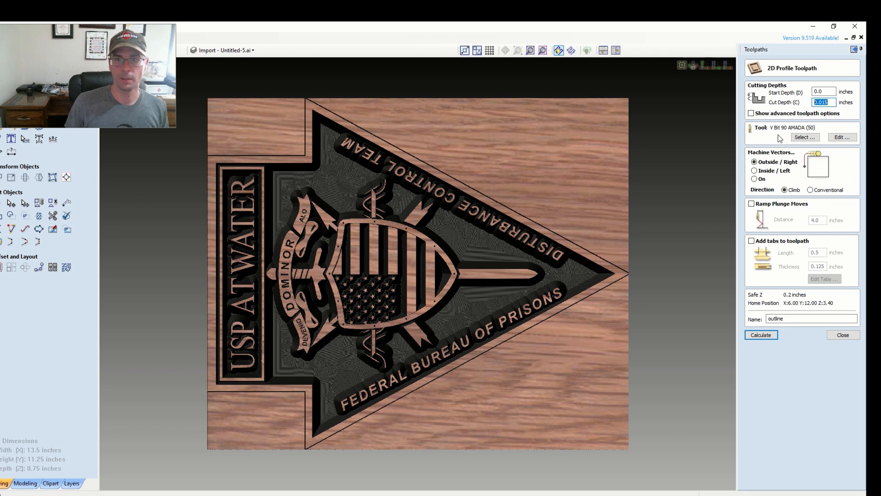
left_click(761, 164)
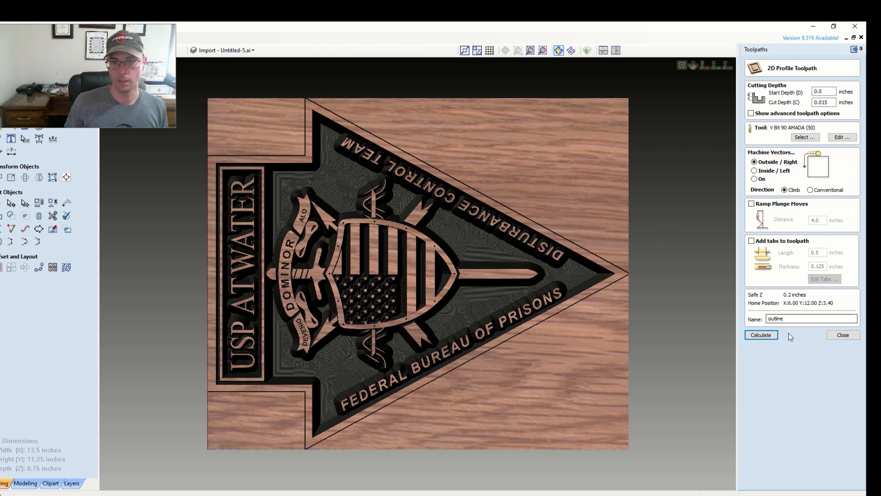
- Choose the V Bit 90 AMADA (50) for the outline toolpath after checking its feed rate
left_click(803, 136)
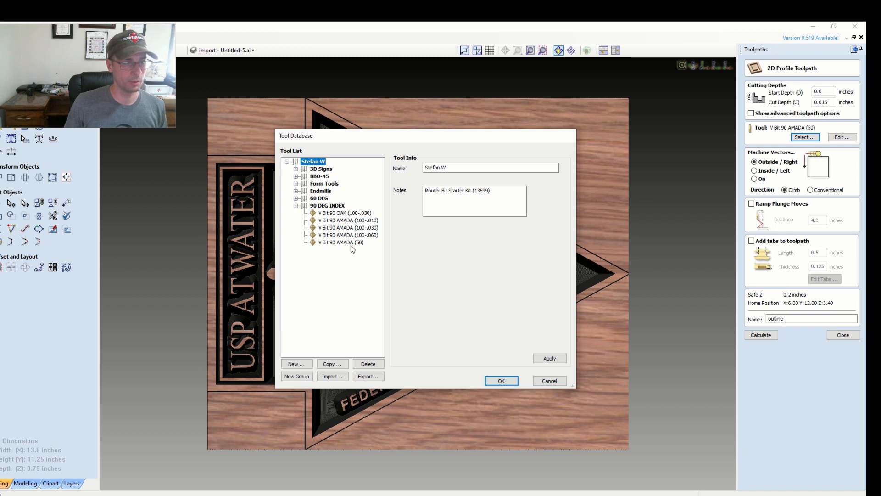
left_click(345, 242)
double_click(463, 334)
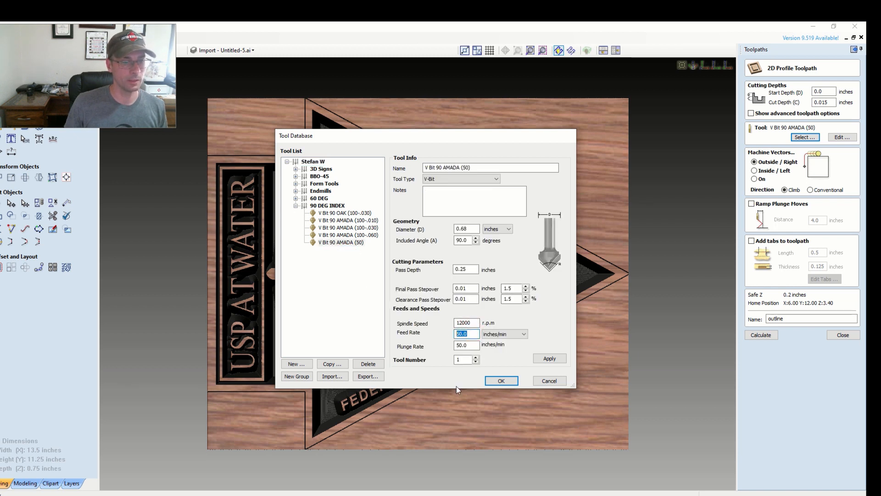
left_click(506, 376)
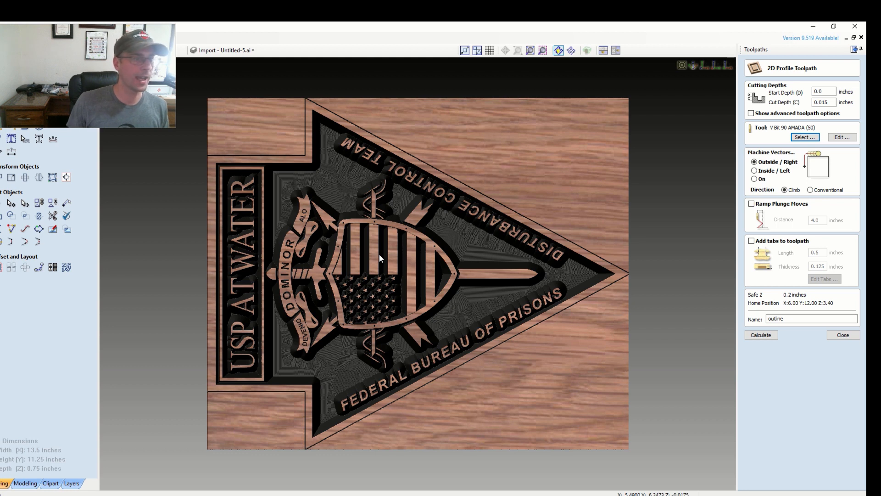
- Look over the plaque's outline at an angle and set the outline toolpath's cut depth to .750 inches
left_click_drag(577, 299, 623, 158)
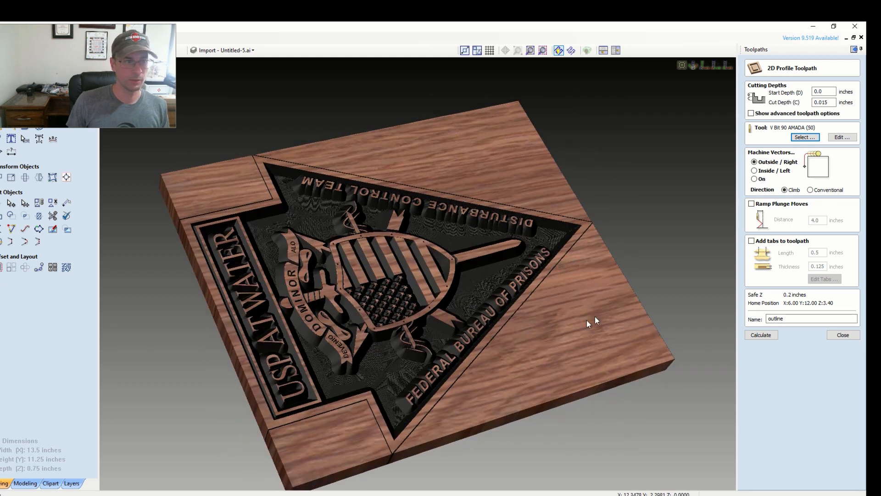
left_click_drag(595, 320, 469, 360)
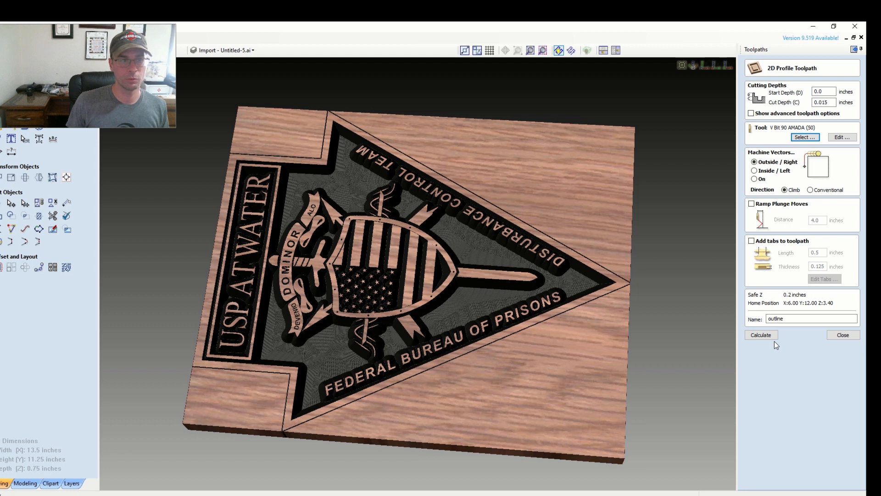
double_click(821, 102)
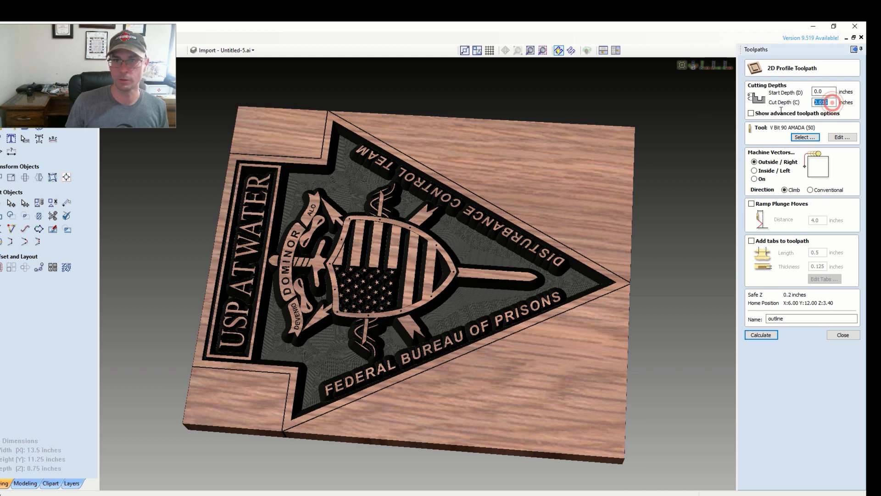
type(".750")
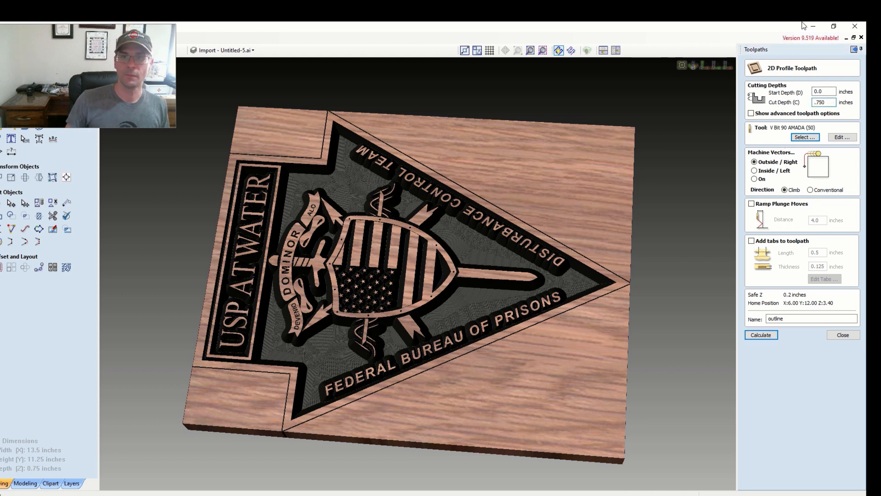
- Recalculate the outline toolpath and try to remove the waste material from a fresh preview of all toolpaths
left_click(772, 334)
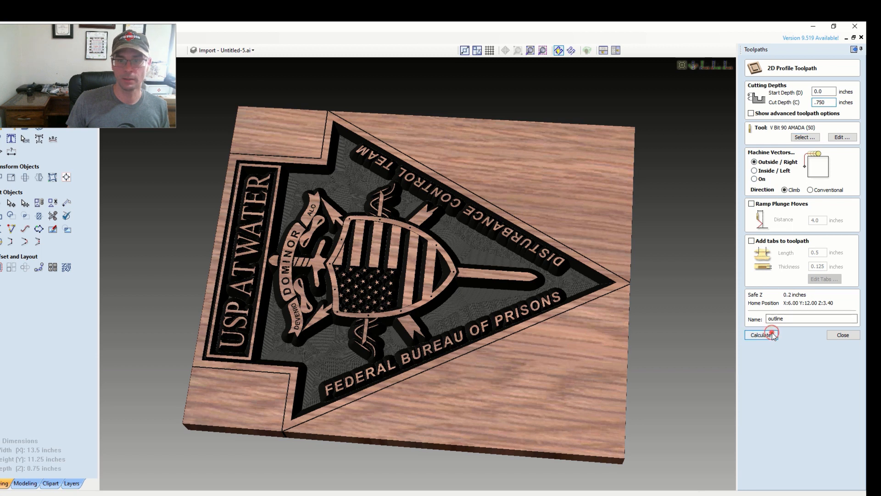
left_click(788, 229)
left_click(790, 207)
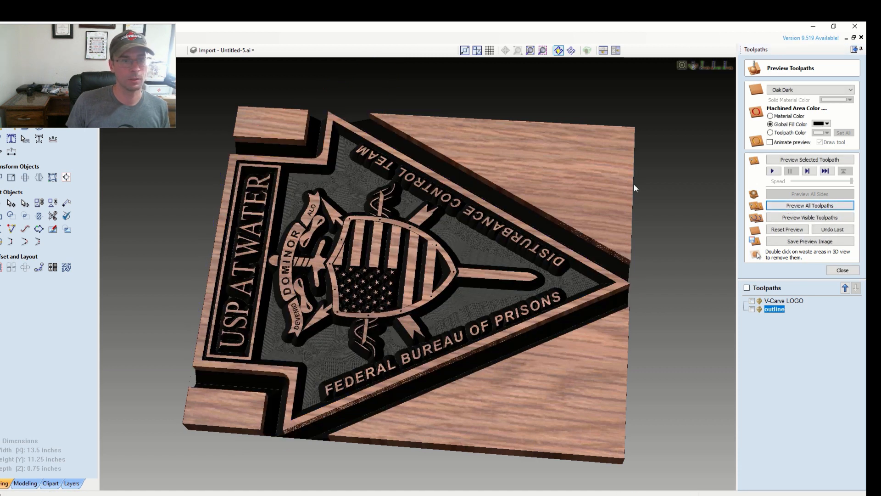
double_click(585, 182)
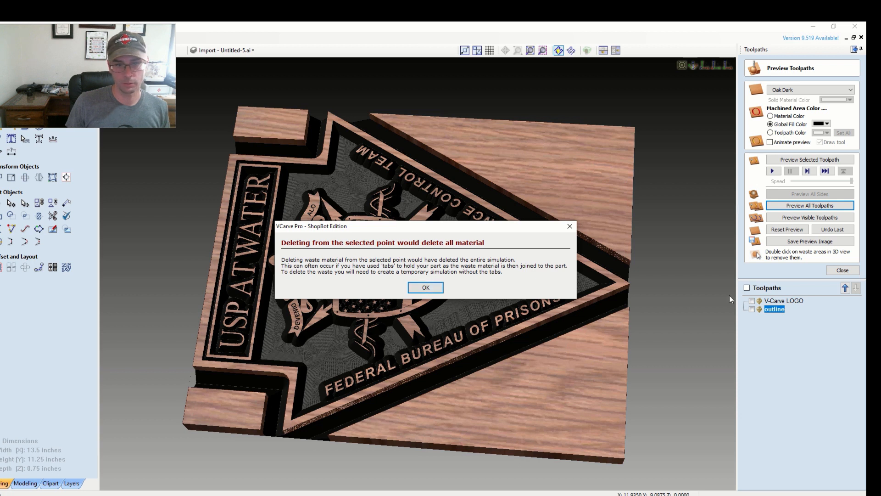
left_click(426, 287)
- Change the outline toolpath's tool to End Mill (0.250 inches) from the Endmills group and recalculate the toolpath
double_click(774, 309)
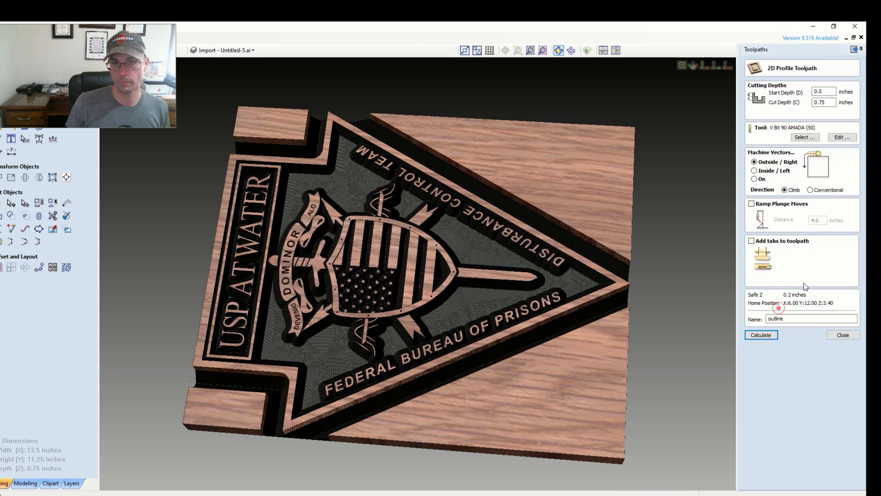
left_click(807, 137)
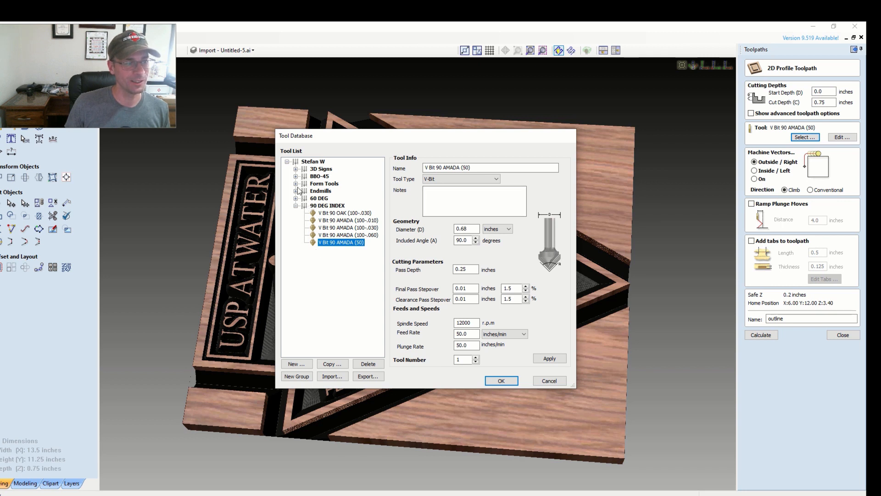
left_click(296, 191)
left_click(340, 212)
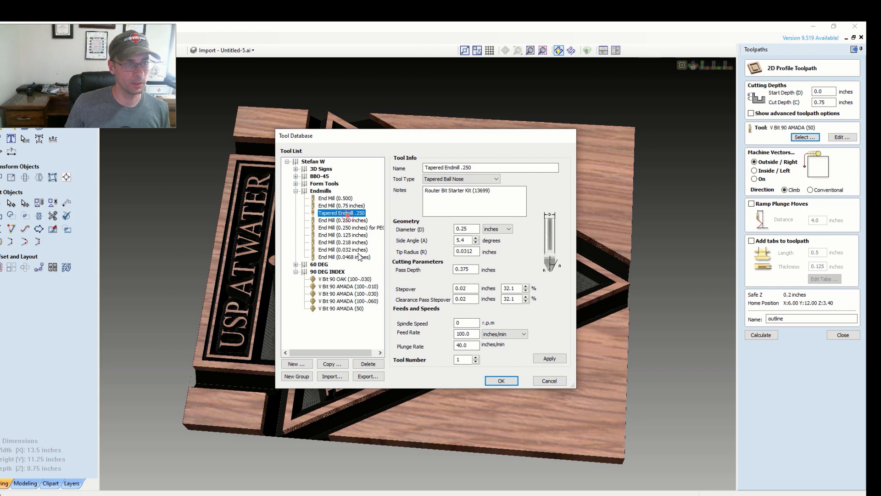
left_click(352, 221)
left_click(501, 381)
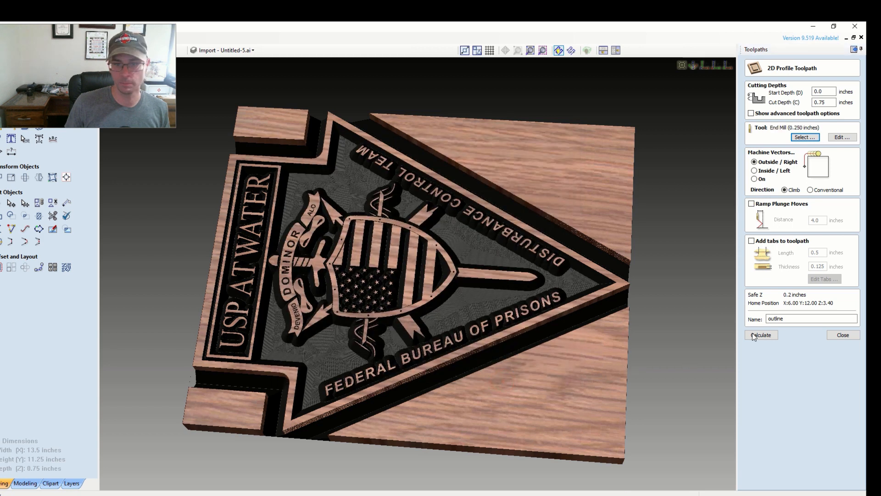
left_click(761, 334)
- Preview all toolpaths and remove the four waste pieces surrounding the arrowhead-shaped plaque in the simulation
left_click(802, 206)
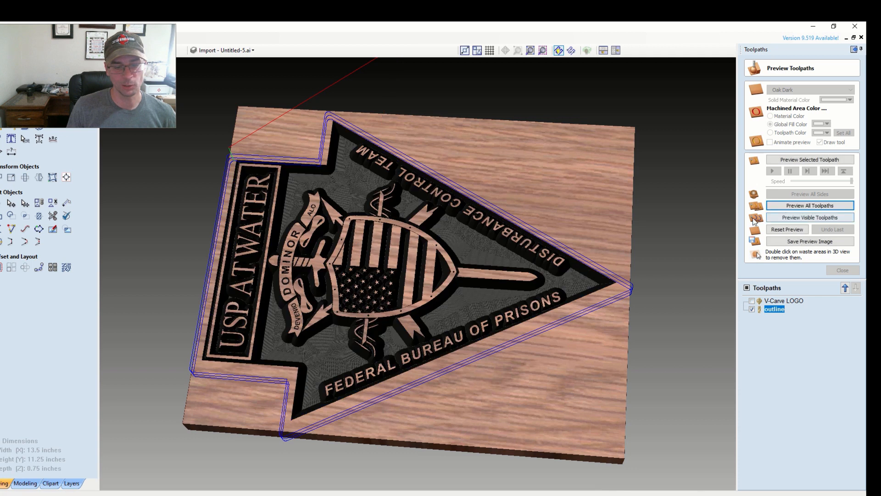
double_click(618, 232)
double_click(293, 125)
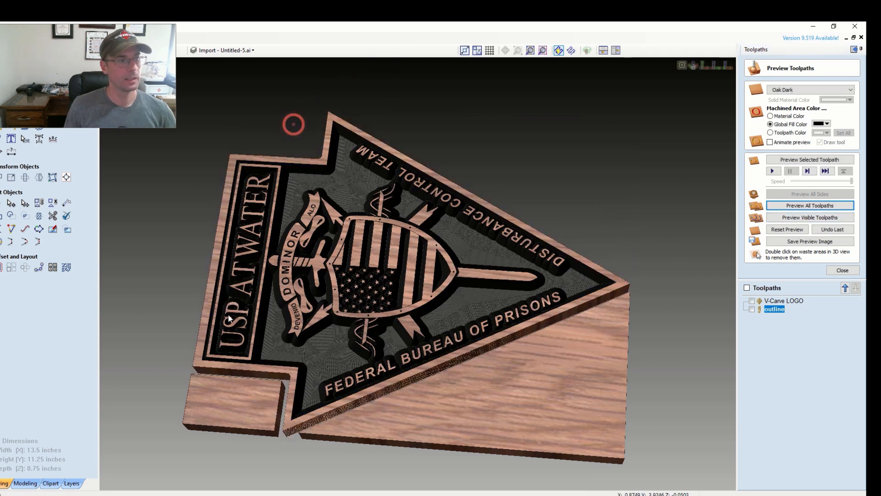
double_click(235, 403)
double_click(569, 404)
- Examine the cut-out plaque's carved face and outer edges at an angle and at different distances
left_click_drag(569, 404, 516, 362)
scroll(489, 229, "up", 3)
scroll(489, 229, "down", 3)
scroll(464, 196, "up", 3)
scroll(464, 200, "down", 3)
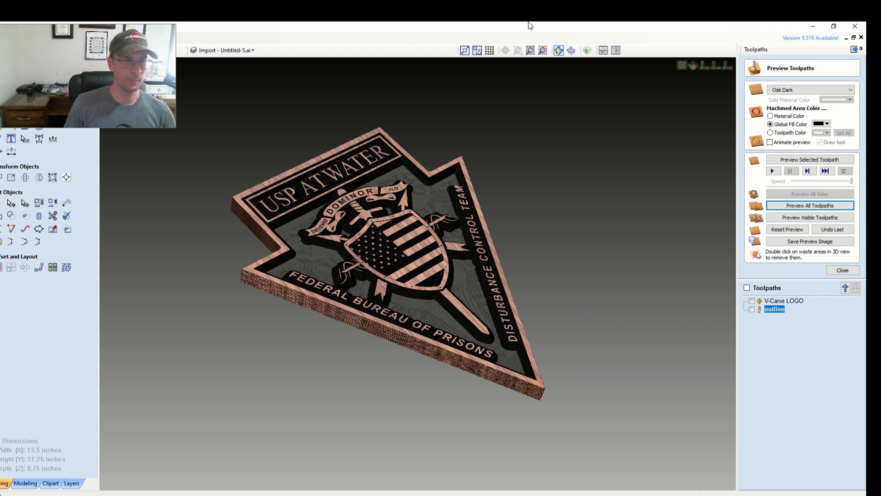